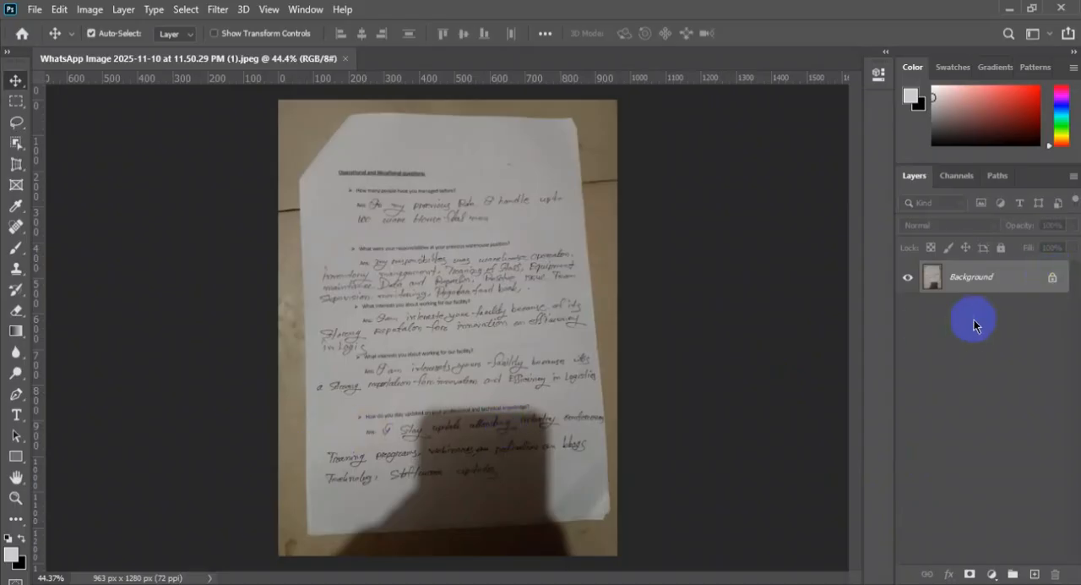
Unlock the Background layer and straighten the photo with a perspective crop fitted to the four corners of the paper sheet
{"action": "left_click", "coordinate": [1052, 279]}
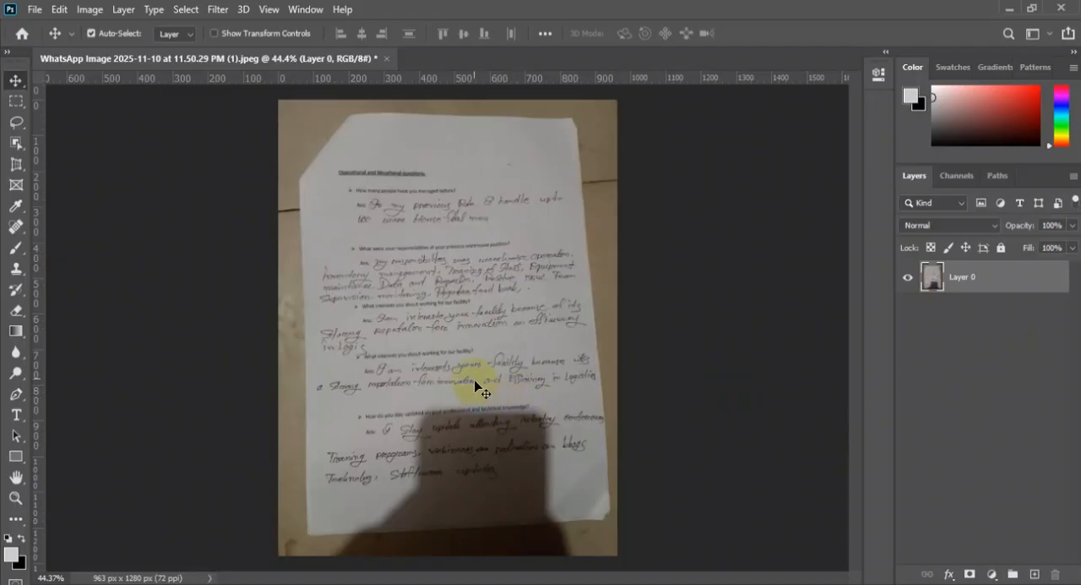
{"action": "left_click_drag", "start_coordinate": [12, 169], "coordinate": [103, 187]}
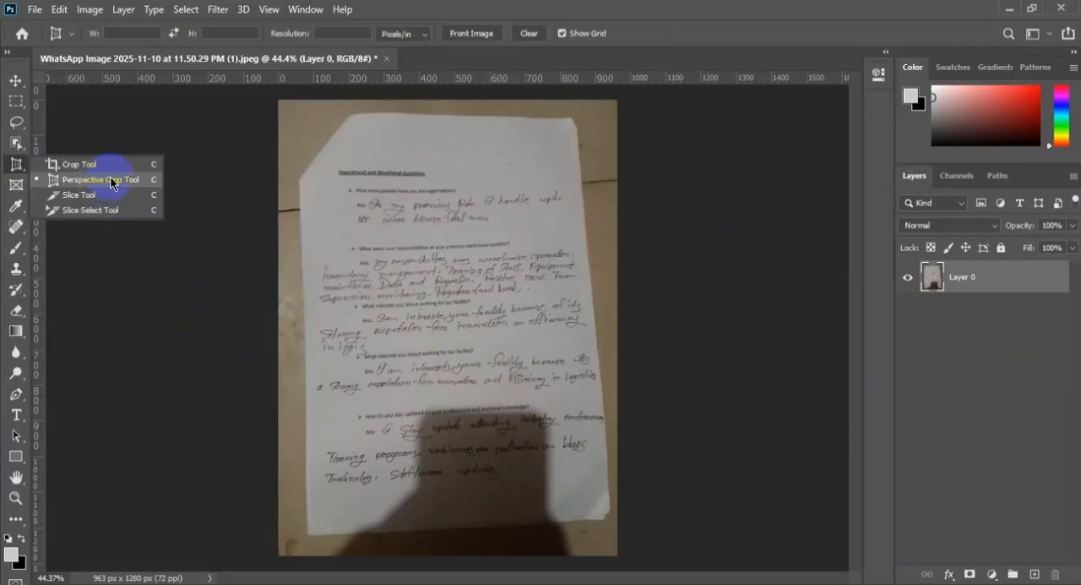
{"action": "left_click_drag", "start_coordinate": [112, 181], "coordinate": [112, 182]}
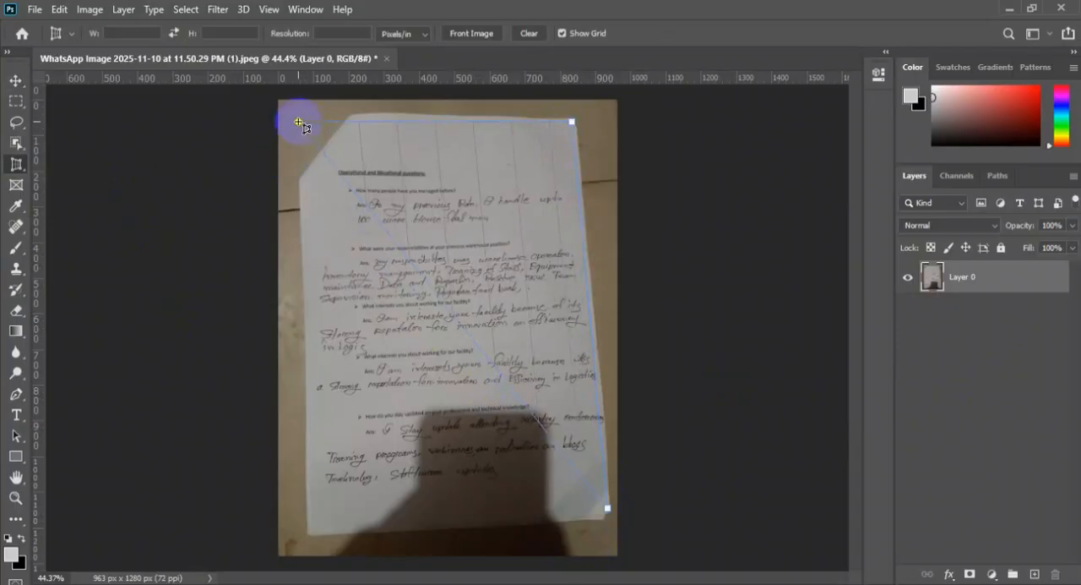
{"action": "left_click", "coordinate": [314, 530]}
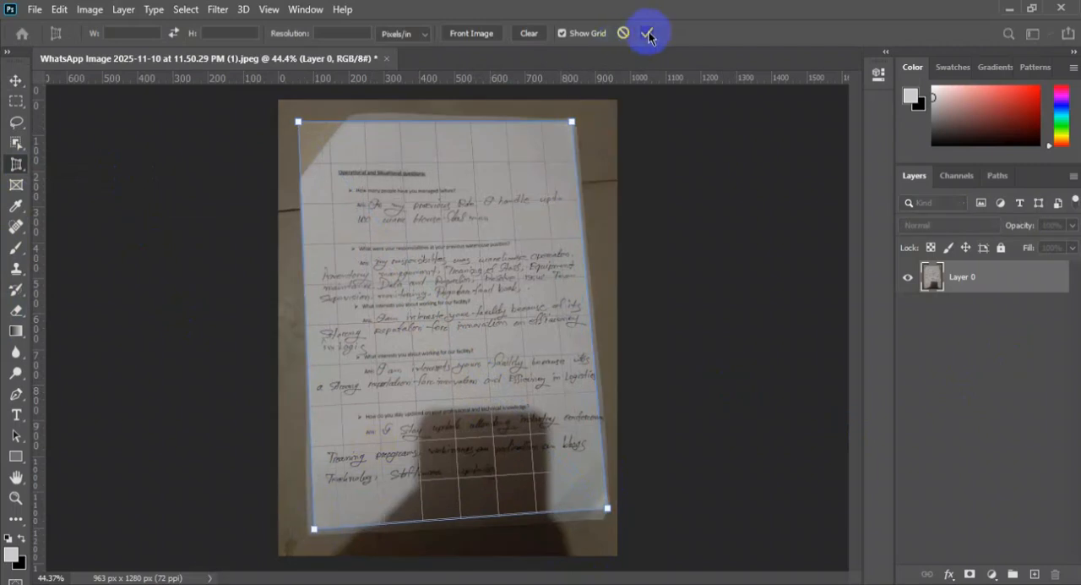
{"action": "left_click", "coordinate": [648, 34]}
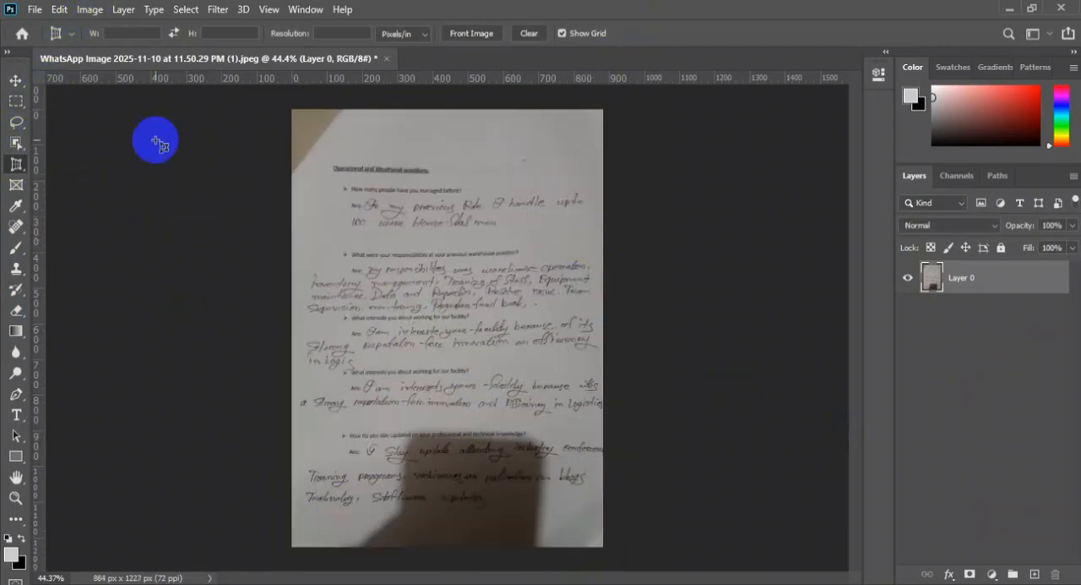
Convert the image mode to Grayscale, discarding the color information
{"action": "left_click", "coordinate": [85, 15]}
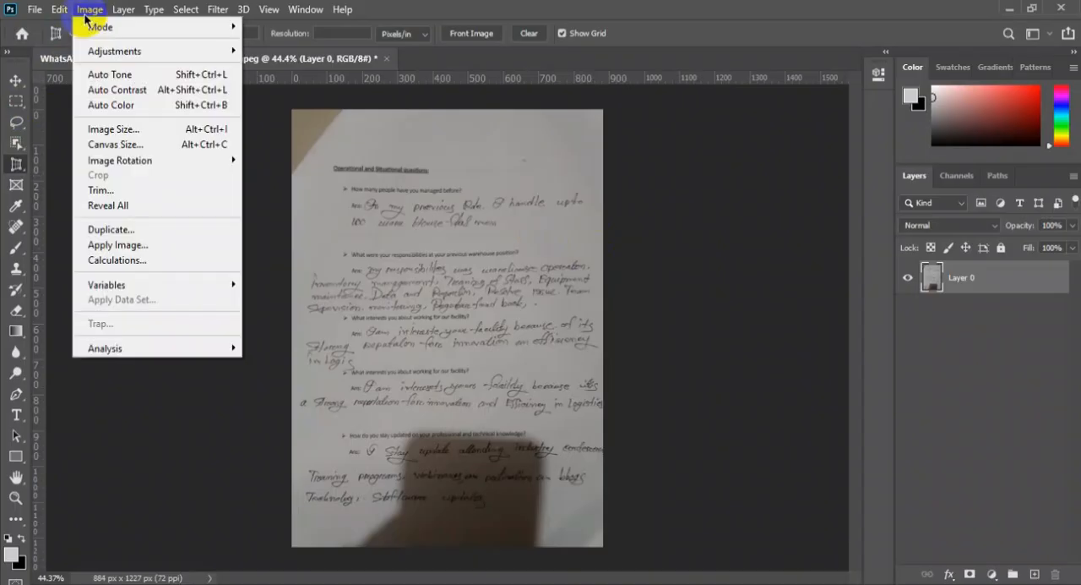
{"action": "mouse_move", "coordinate": [137, 34]}
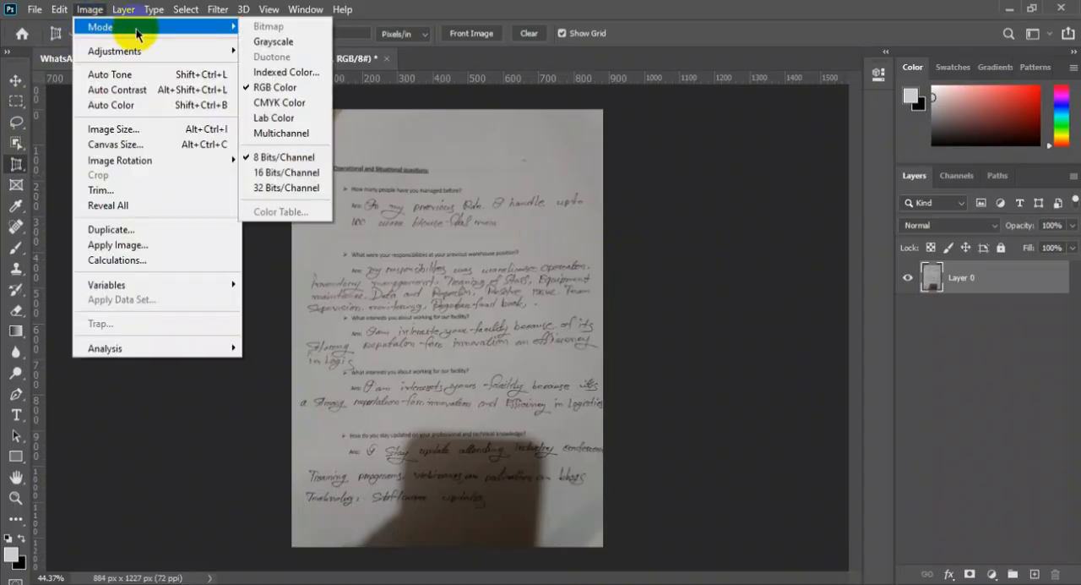
{"action": "left_click", "coordinate": [274, 41]}
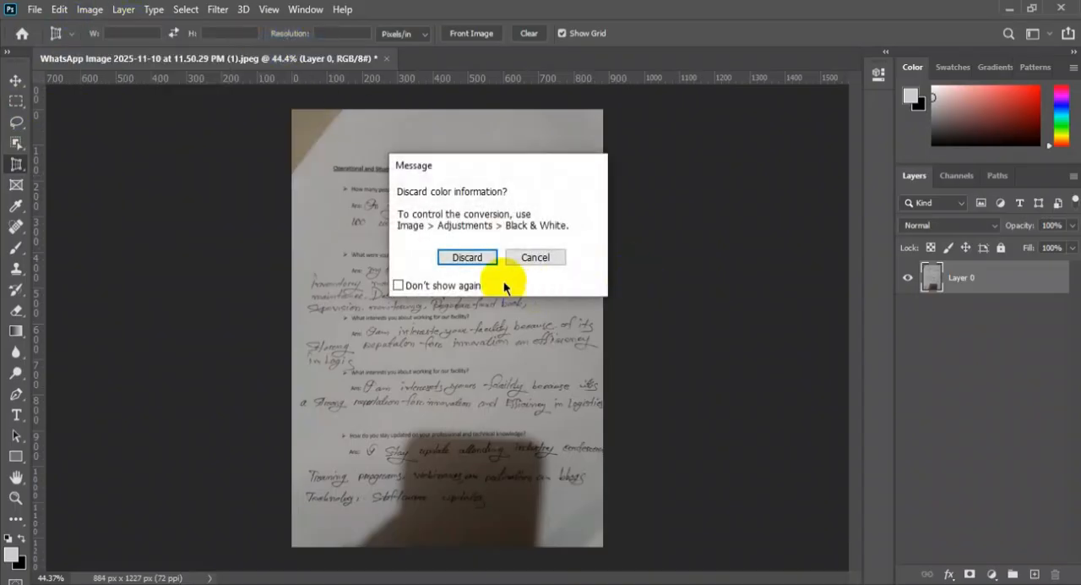
{"action": "left_click", "coordinate": [478, 257]}
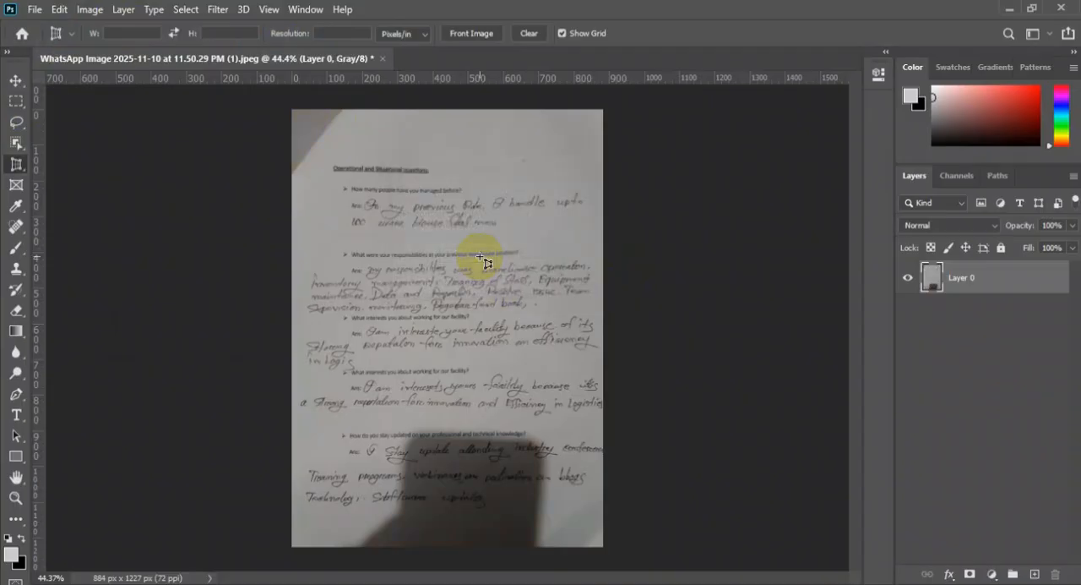
Apply a Levels adjustment that whitens the page by sampling the white point on blank paper, giving a white input level of 146
{"action": "left_click", "coordinate": [79, 12]}
{"action": "mouse_move", "coordinate": [129, 56]}
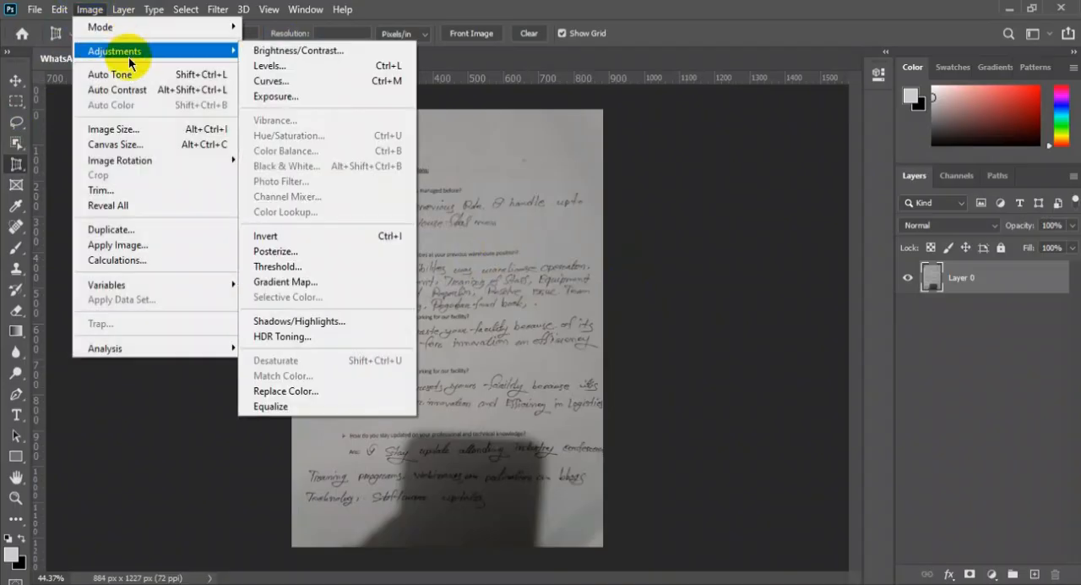
{"action": "left_click", "coordinate": [266, 65]}
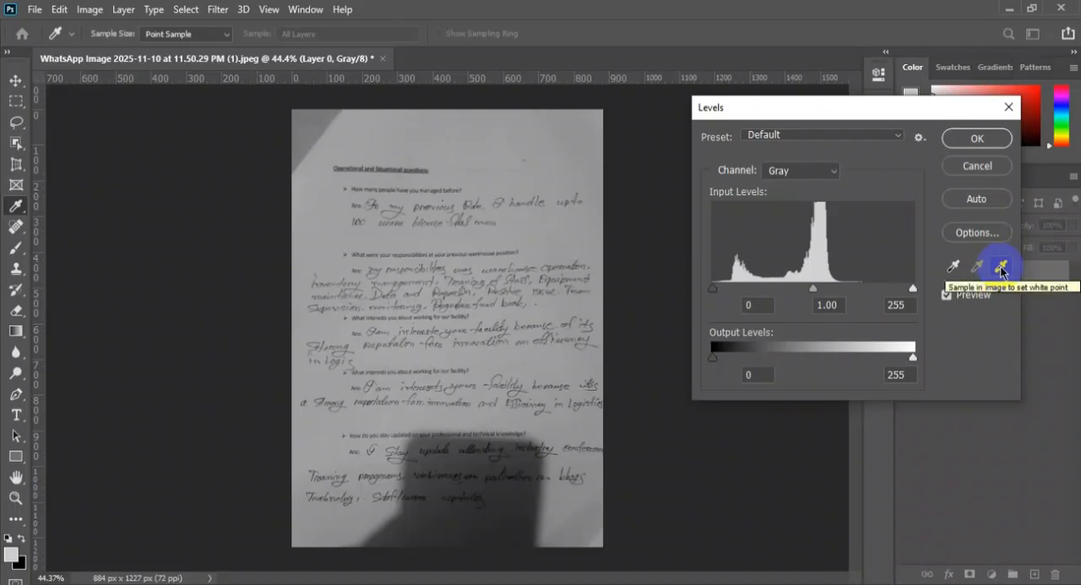
{"action": "left_click", "coordinate": [1001, 267]}
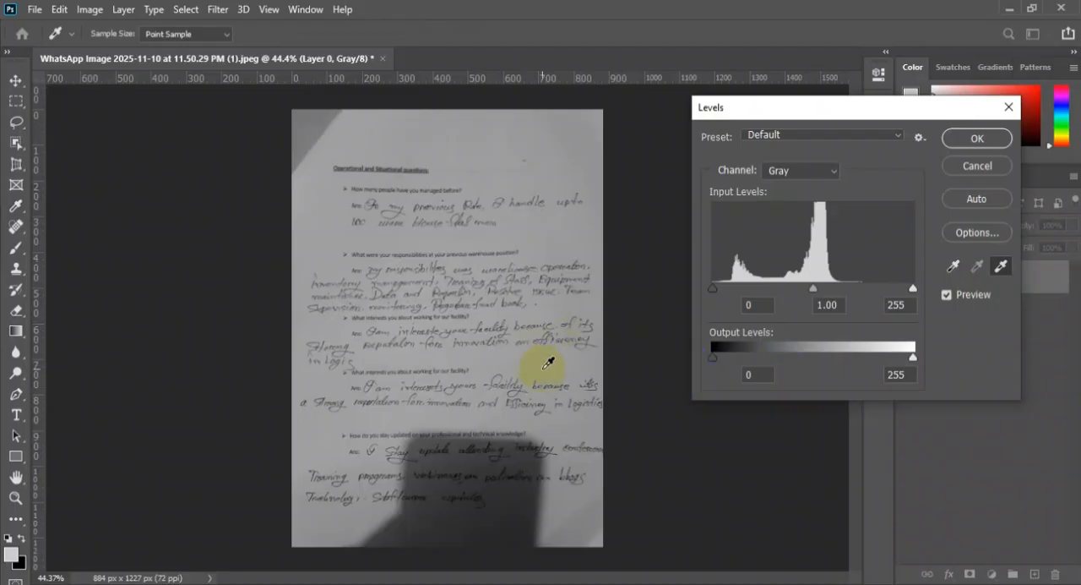
{"action": "left_click", "coordinate": [475, 237]}
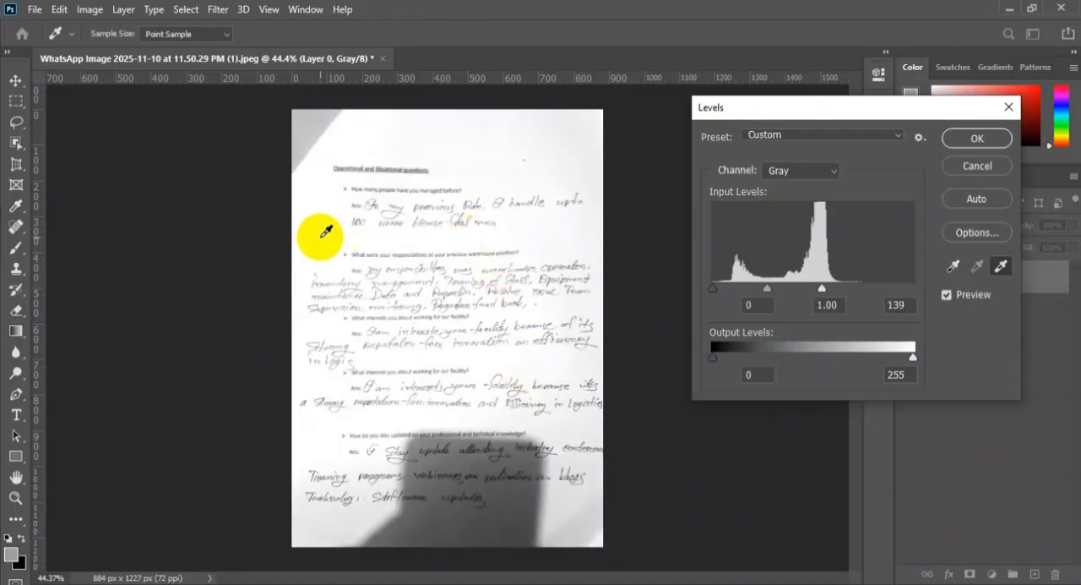
{"action": "left_click", "coordinate": [342, 436]}
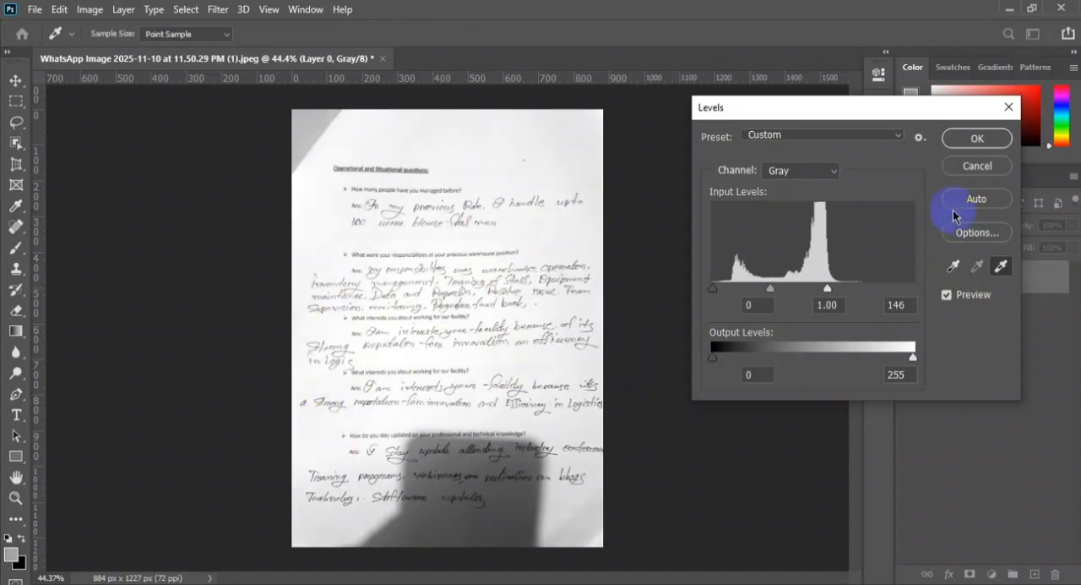
{"action": "left_click", "coordinate": [976, 140]}
{"action": "key", "text": "c"}
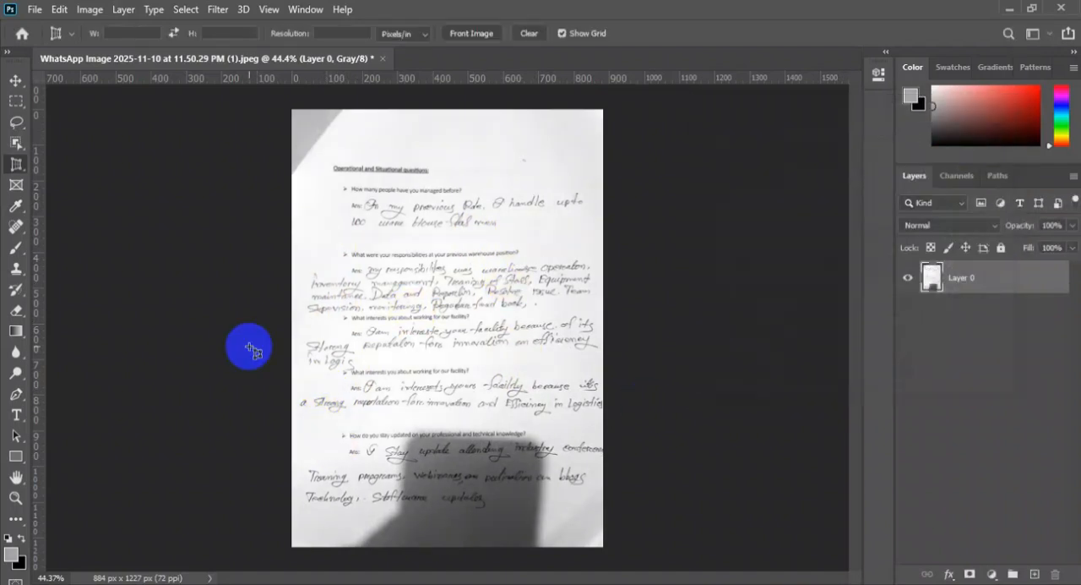
Activate the Dodge tool with its range set to Highlights and its exposure to 15%
{"action": "left_click", "coordinate": [11, 377]}
{"action": "left_click_drag", "start_coordinate": [12, 378], "coordinate": [96, 373]}
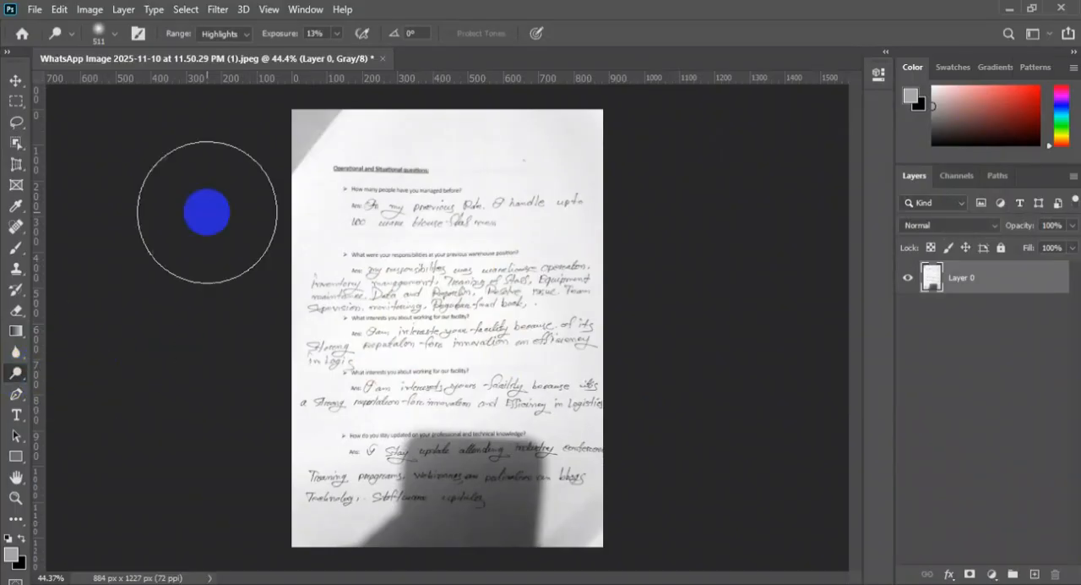
{"action": "left_click", "coordinate": [248, 36]}
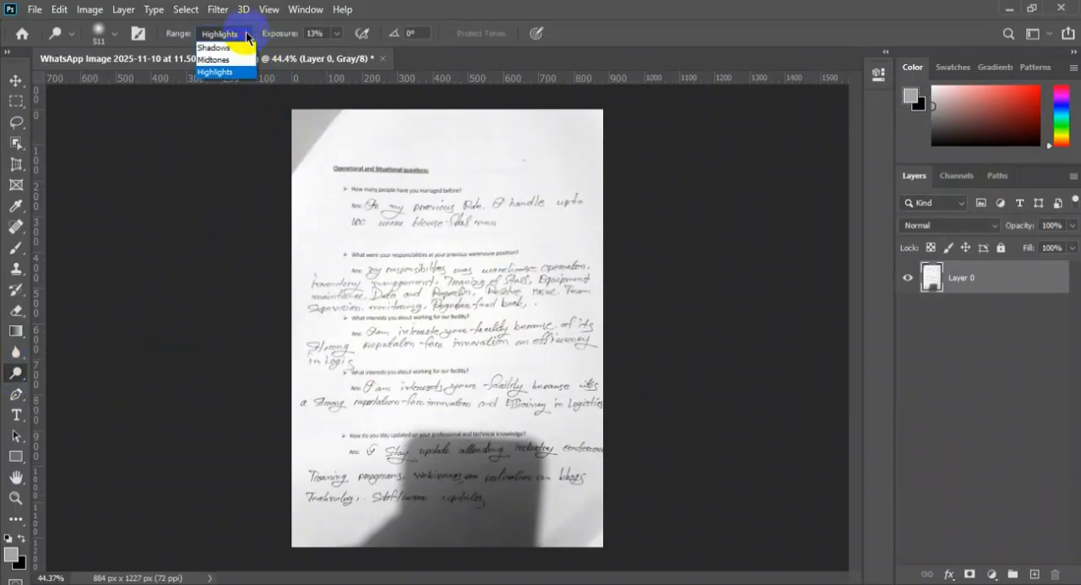
{"action": "left_click", "coordinate": [218, 73]}
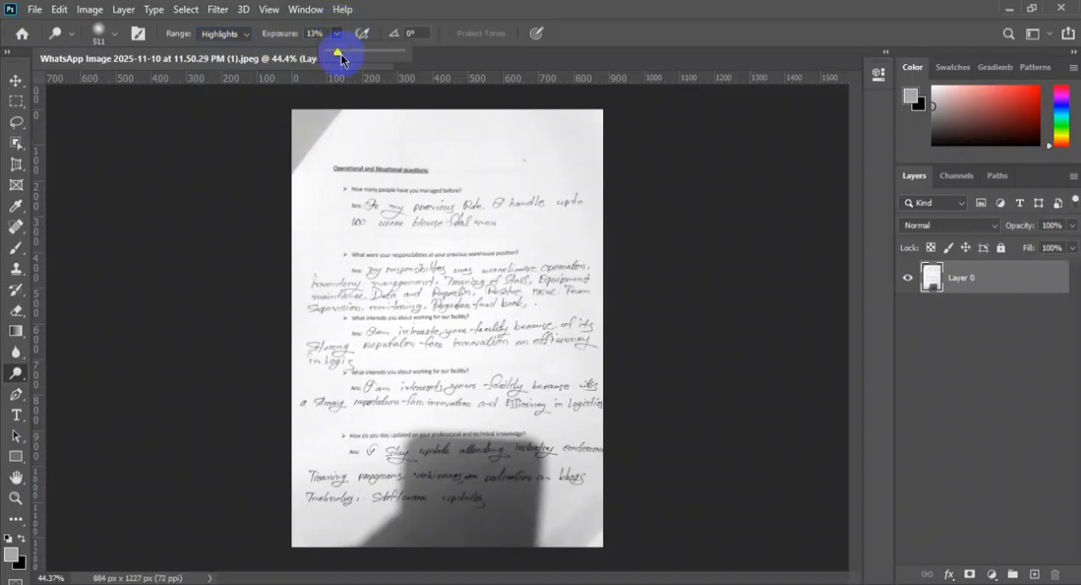
{"action": "left_click_drag", "start_coordinate": [339, 53], "coordinate": [343, 56]}
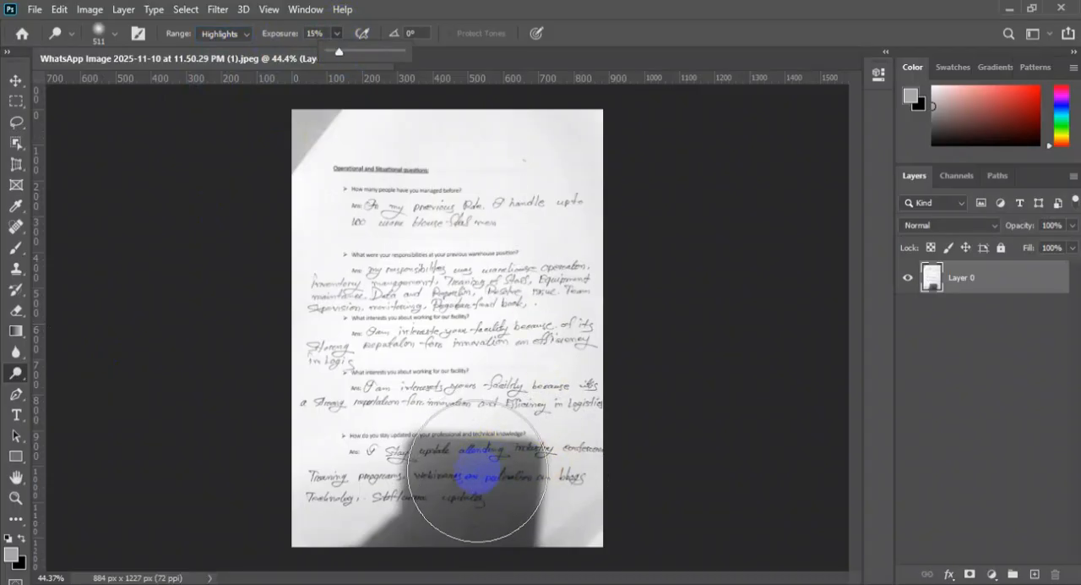
Set the Dodge brush size to 114 px and its exposure to 52% for the dark shadow at the page bottom
{"action": "scroll", "coordinate": [477, 473], "scroll_direction": "up", "scroll_amount": 3}
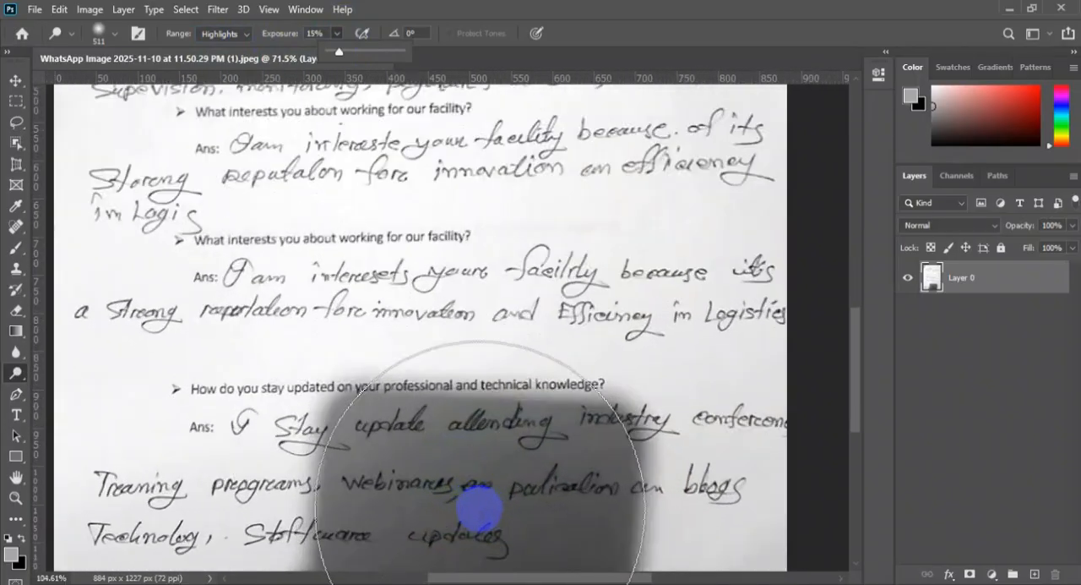
{"action": "scroll", "coordinate": [480, 509], "scroll_direction": "up", "scroll_amount": 1}
{"action": "scroll", "coordinate": [533, 397], "scroll_direction": "down", "scroll_amount": 5}
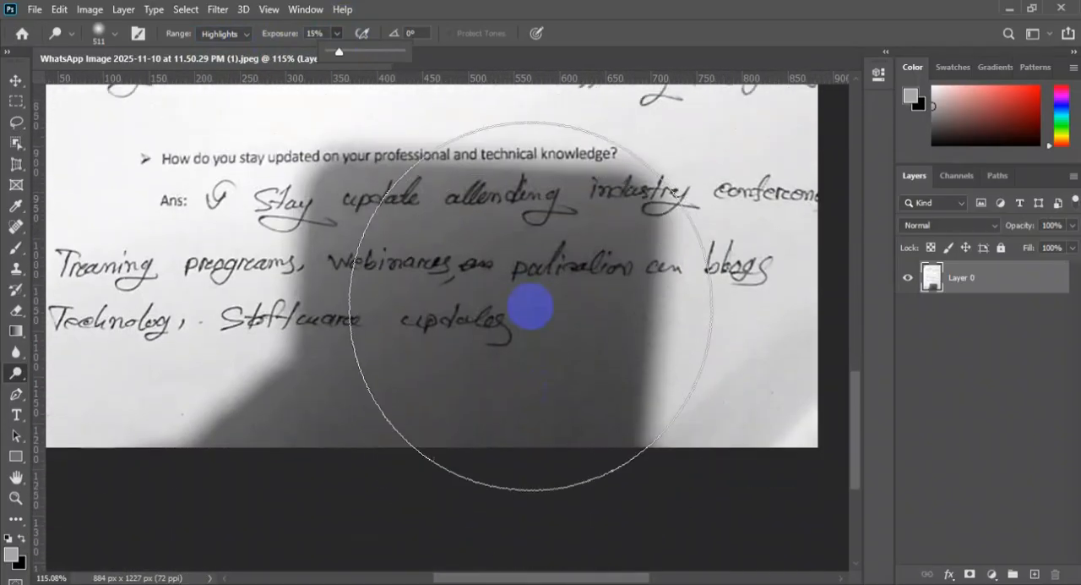
{"action": "right_click", "coordinate": [532, 310]}
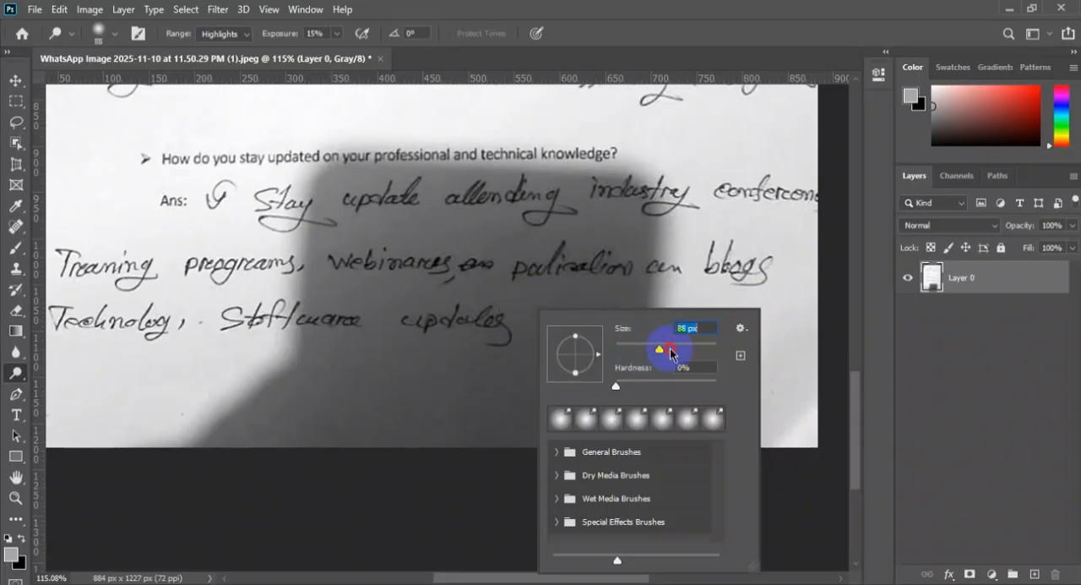
{"action": "left_click", "coordinate": [601, 296]}
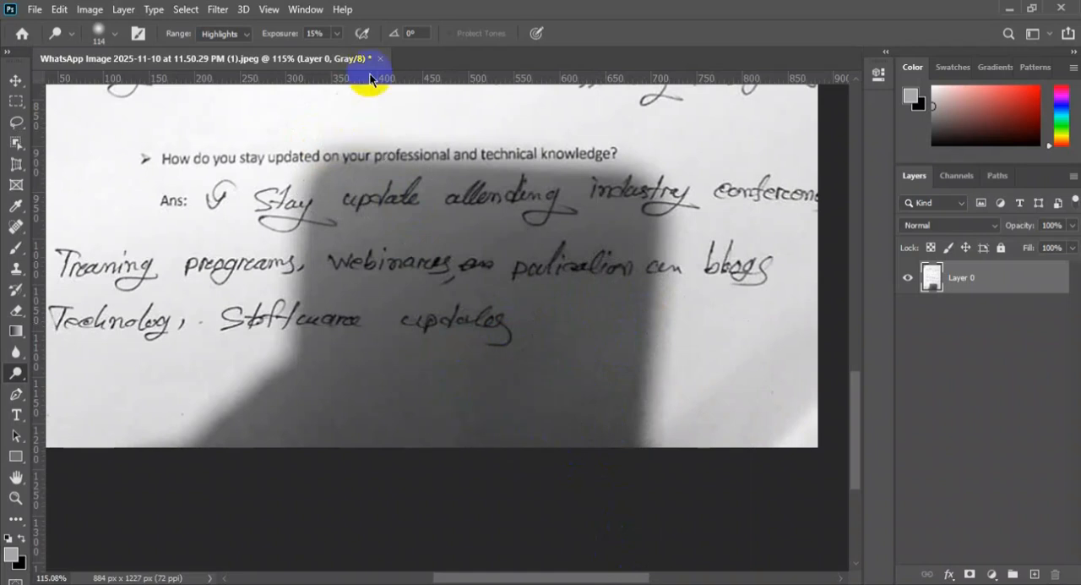
{"action": "mouse_move", "coordinate": [583, 327]}
{"action": "left_mouse_down"}
{"action": "mouse_move", "coordinate": [630, 462]}
{"action": "mouse_move", "coordinate": [647, 325]}
{"action": "mouse_move", "coordinate": [511, 354]}
{"action": "mouse_move", "coordinate": [502, 404]}
{"action": "left_mouse_up"}
Dodge the shadow's outer edges and its lower part with a 158 px brush, using 72% and finally 29% exposure
{"action": "right_click", "coordinate": [586, 336]}
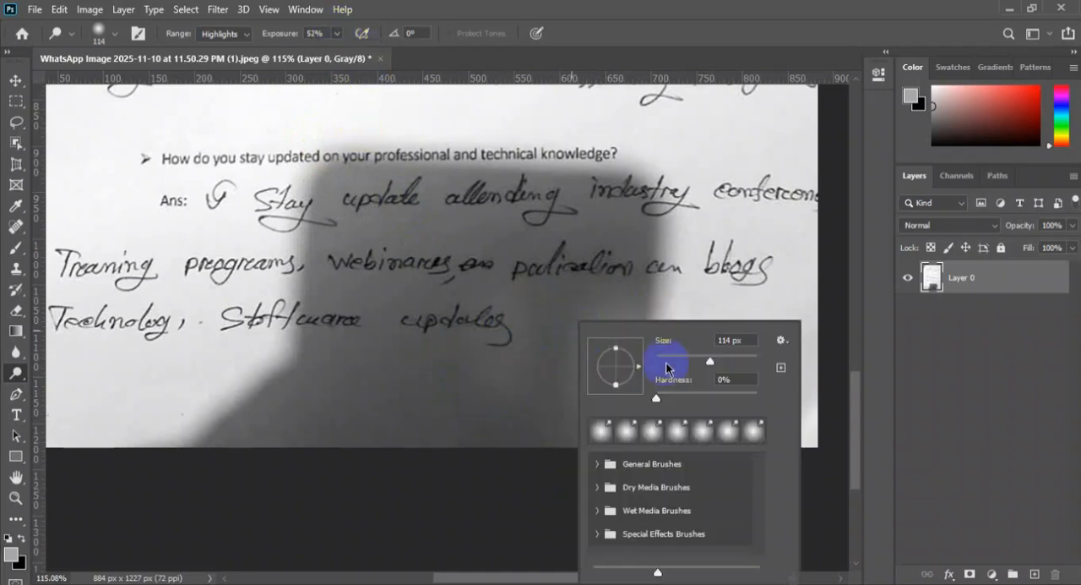
{"action": "left_click", "coordinate": [584, 200]}
{"action": "left_click_drag", "start_coordinate": [651, 178], "coordinate": [653, 500]}
{"action": "mouse_move", "coordinate": [453, 145]}
{"action": "left_mouse_down"}
{"action": "mouse_move", "coordinate": [297, 403]}
{"action": "mouse_move", "coordinate": [193, 446]}
{"action": "left_mouse_up"}
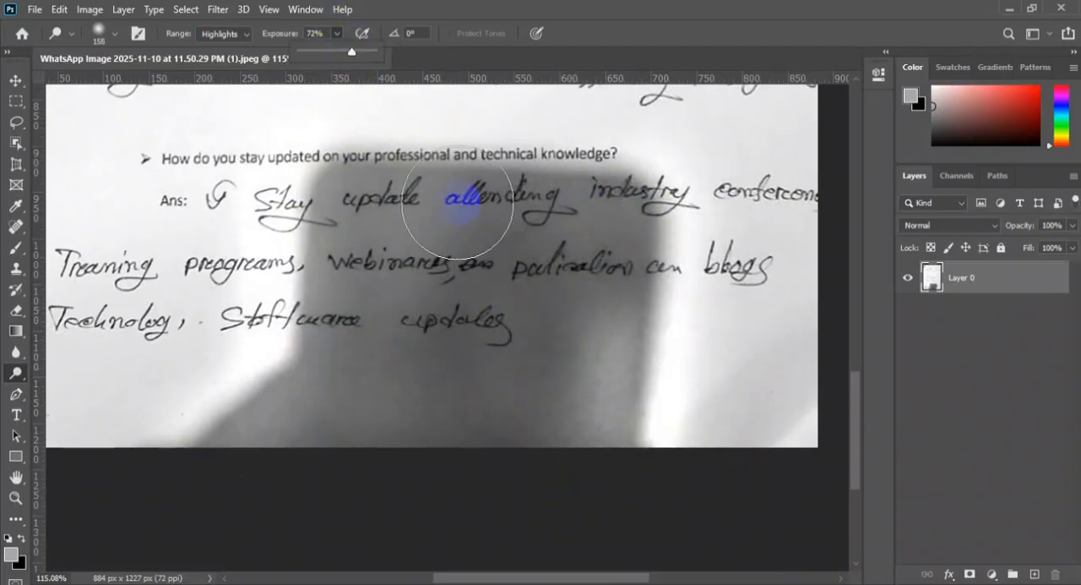
{"action": "mouse_move", "coordinate": [248, 189]}
{"action": "left_mouse_down"}
{"action": "mouse_move", "coordinate": [562, 193]}
{"action": "mouse_move", "coordinate": [442, 182]}
{"action": "mouse_move", "coordinate": [318, 220]}
{"action": "mouse_move", "coordinate": [688, 208]}
{"action": "mouse_move", "coordinate": [371, 199]}
{"action": "mouse_move", "coordinate": [401, 256]}
{"action": "mouse_move", "coordinate": [449, 292]}
{"action": "mouse_move", "coordinate": [441, 399]}
{"action": "mouse_move", "coordinate": [196, 391]}
{"action": "mouse_move", "coordinate": [457, 415]}
{"action": "mouse_move", "coordinate": [228, 421]}
{"action": "mouse_move", "coordinate": [570, 436]}
{"action": "mouse_move", "coordinate": [287, 421]}
{"action": "mouse_move", "coordinate": [774, 435]}
{"action": "mouse_move", "coordinate": [811, 427]}
{"action": "left_mouse_up"}
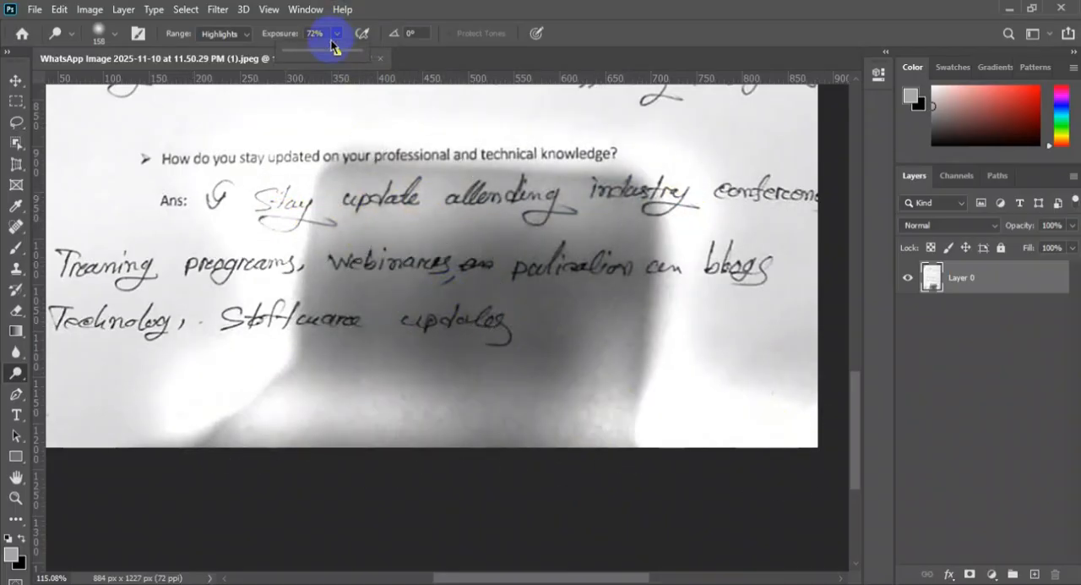
{"action": "mouse_move", "coordinate": [355, 355]}
{"action": "left_mouse_down"}
{"action": "mouse_move", "coordinate": [299, 374]}
{"action": "mouse_move", "coordinate": [388, 406]}
{"action": "mouse_move", "coordinate": [296, 394]}
{"action": "mouse_move", "coordinate": [186, 448]}
{"action": "mouse_move", "coordinate": [403, 453]}
{"action": "mouse_move", "coordinate": [509, 403]}
{"action": "mouse_move", "coordinate": [693, 349]}
{"action": "mouse_move", "coordinate": [628, 419]}
{"action": "mouse_move", "coordinate": [512, 363]}
{"action": "mouse_move", "coordinate": [574, 358]}
{"action": "mouse_move", "coordinate": [577, 335]}
{"action": "mouse_move", "coordinate": [384, 88]}
{"action": "left_mouse_up"}
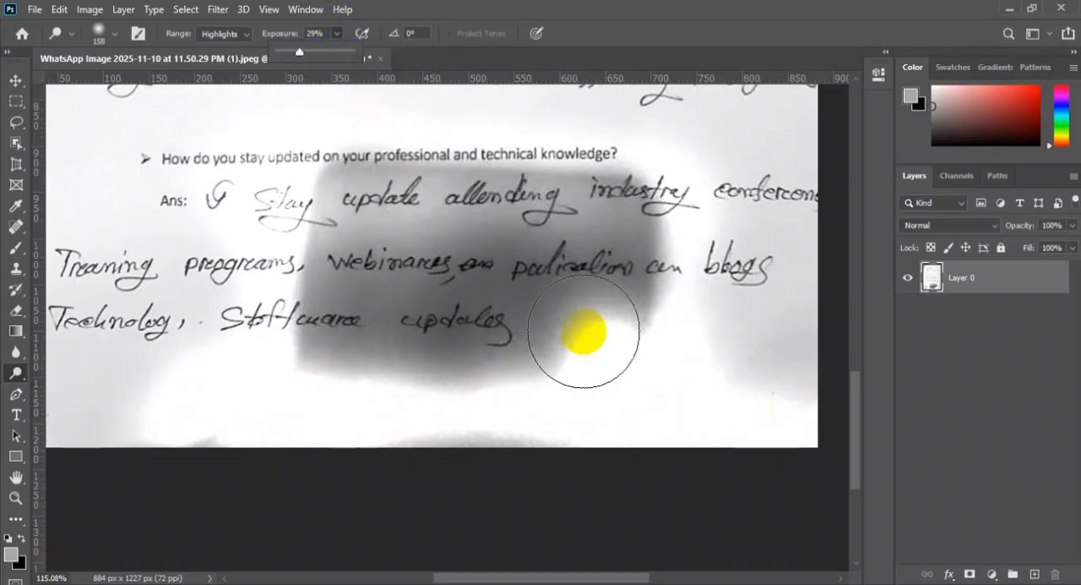
Dodge the shadow between and below the last handwritten lines with a 64 px brush, ending with the exposure set to 45%
{"action": "scroll", "coordinate": [562, 333], "scroll_direction": "up", "scroll_amount": 1}
{"action": "right_click", "coordinate": [551, 325]}
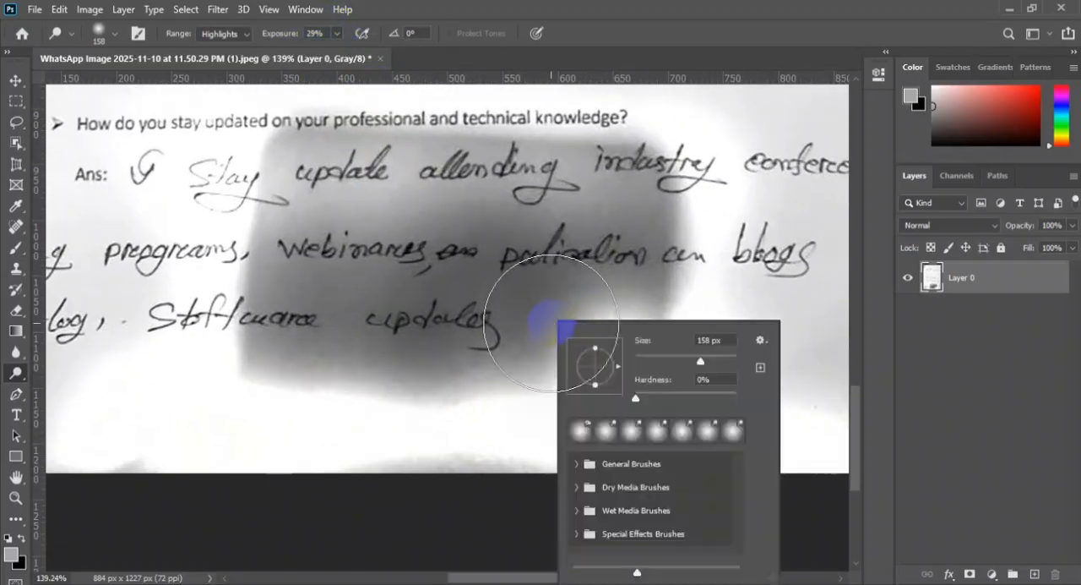
{"action": "left_click_drag", "start_coordinate": [667, 355], "coordinate": [665, 356]}
{"action": "mouse_move", "coordinate": [532, 388]}
{"action": "left_mouse_down"}
{"action": "mouse_move", "coordinate": [546, 323]}
{"action": "mouse_move", "coordinate": [590, 312]}
{"action": "mouse_move", "coordinate": [529, 346]}
{"action": "mouse_move", "coordinate": [335, 341]}
{"action": "mouse_move", "coordinate": [430, 377]}
{"action": "mouse_move", "coordinate": [397, 346]}
{"action": "left_mouse_up"}
{"action": "mouse_move", "coordinate": [523, 277]}
{"action": "left_mouse_down"}
{"action": "mouse_move", "coordinate": [392, 290]}
{"action": "mouse_move", "coordinate": [492, 283]}
{"action": "left_mouse_up"}
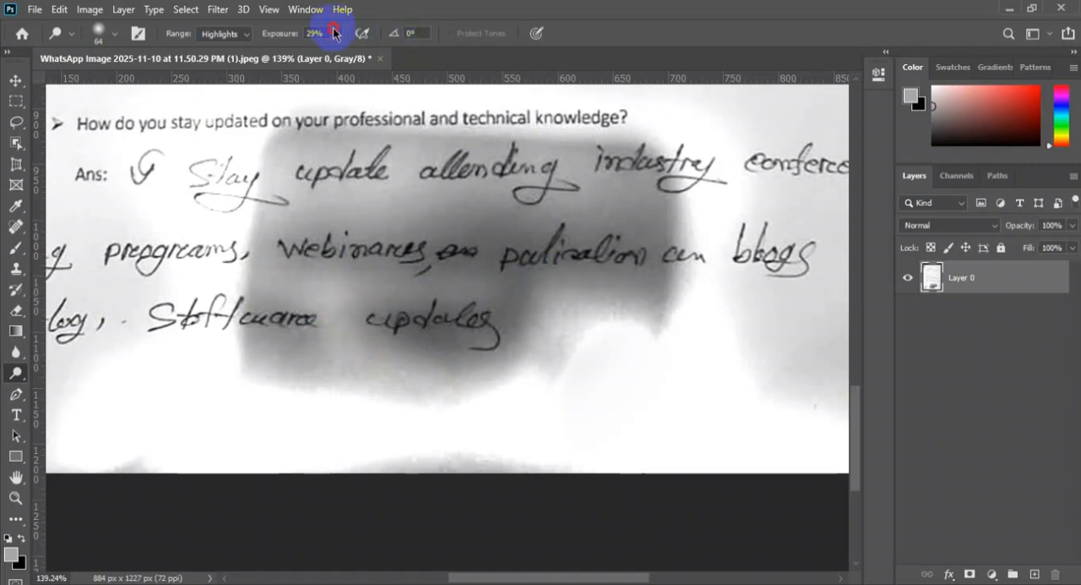
{"action": "left_click_drag", "start_coordinate": [365, 52], "coordinate": [398, 193]}
{"action": "mouse_move", "coordinate": [374, 301]}
{"action": "left_mouse_down"}
{"action": "mouse_move", "coordinate": [601, 298]}
{"action": "mouse_move", "coordinate": [482, 301]}
{"action": "mouse_move", "coordinate": [477, 287]}
{"action": "mouse_move", "coordinate": [497, 279]}
{"action": "mouse_move", "coordinate": [536, 332]}
{"action": "mouse_move", "coordinate": [538, 300]}
{"action": "mouse_move", "coordinate": [522, 338]}
{"action": "mouse_move", "coordinate": [388, 365]}
{"action": "mouse_move", "coordinate": [439, 346]}
{"action": "mouse_move", "coordinate": [450, 349]}
{"action": "mouse_move", "coordinate": [352, 379]}
{"action": "mouse_move", "coordinate": [265, 354]}
{"action": "mouse_move", "coordinate": [326, 370]}
{"action": "mouse_move", "coordinate": [338, 200]}
{"action": "mouse_move", "coordinate": [296, 205]}
{"action": "mouse_move", "coordinate": [296, 218]}
{"action": "mouse_move", "coordinate": [510, 216]}
{"action": "mouse_move", "coordinate": [361, 232]}
{"action": "mouse_move", "coordinate": [677, 215]}
{"action": "mouse_move", "coordinate": [628, 189]}
{"action": "mouse_move", "coordinate": [666, 213]}
{"action": "mouse_move", "coordinate": [644, 220]}
{"action": "mouse_move", "coordinate": [678, 220]}
{"action": "mouse_move", "coordinate": [647, 226]}
{"action": "mouse_move", "coordinate": [634, 301]}
{"action": "mouse_move", "coordinate": [668, 296]}
{"action": "mouse_move", "coordinate": [546, 301]}
{"action": "mouse_move", "coordinate": [571, 296]}
{"action": "mouse_move", "coordinate": [326, 257]}
{"action": "mouse_move", "coordinate": [299, 286]}
{"action": "mouse_move", "coordinate": [308, 278]}
{"action": "mouse_move", "coordinate": [273, 284]}
{"action": "mouse_move", "coordinate": [354, 284]}
{"action": "mouse_move", "coordinate": [361, 348]}
{"action": "mouse_move", "coordinate": [331, 305]}
{"action": "mouse_move", "coordinate": [268, 345]}
{"action": "mouse_move", "coordinate": [260, 341]}
{"action": "mouse_move", "coordinate": [378, 348]}
{"action": "mouse_move", "coordinate": [480, 370]}
{"action": "mouse_move", "coordinate": [536, 326]}
{"action": "mouse_move", "coordinate": [573, 275]}
{"action": "mouse_move", "coordinate": [690, 296]}
{"action": "mouse_move", "coordinate": [626, 182]}
{"action": "mouse_move", "coordinate": [569, 163]}
{"action": "mouse_move", "coordinate": [577, 137]}
{"action": "mouse_move", "coordinate": [405, 147]}
{"action": "mouse_move", "coordinate": [329, 75]}
{"action": "left_mouse_up"}
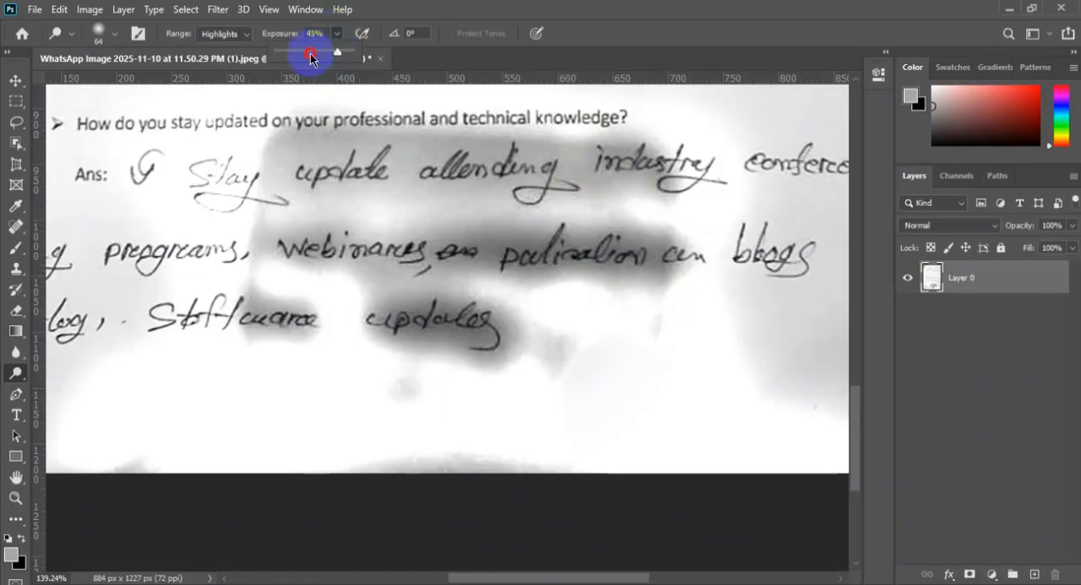
Lighten the remaining shadow around the last three handwritten lines with a 97 px Dodge brush at 45% exposure
{"action": "right_click", "coordinate": [439, 255]}
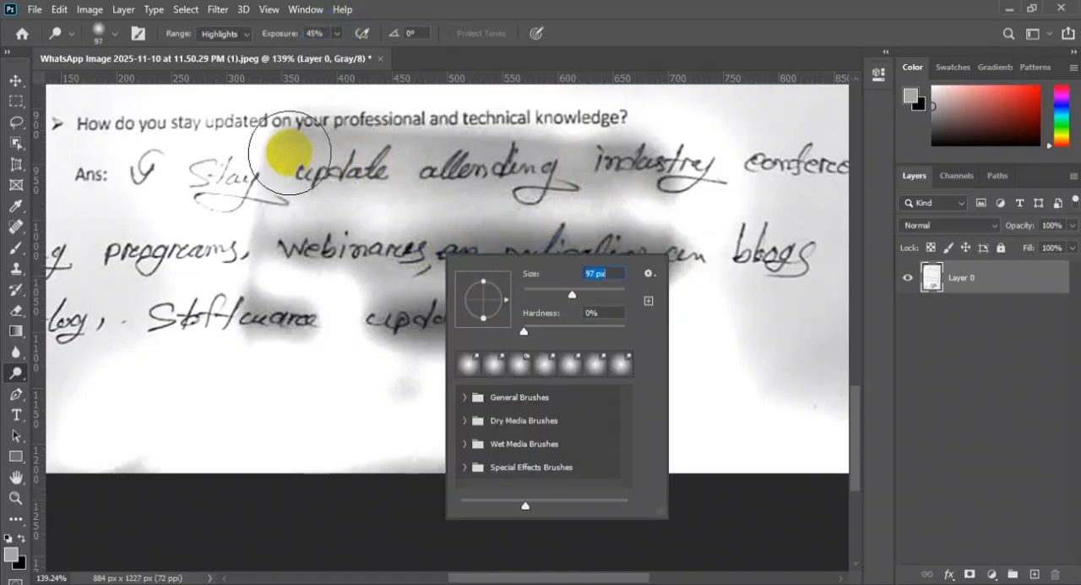
{"action": "left_click", "coordinate": [291, 153]}
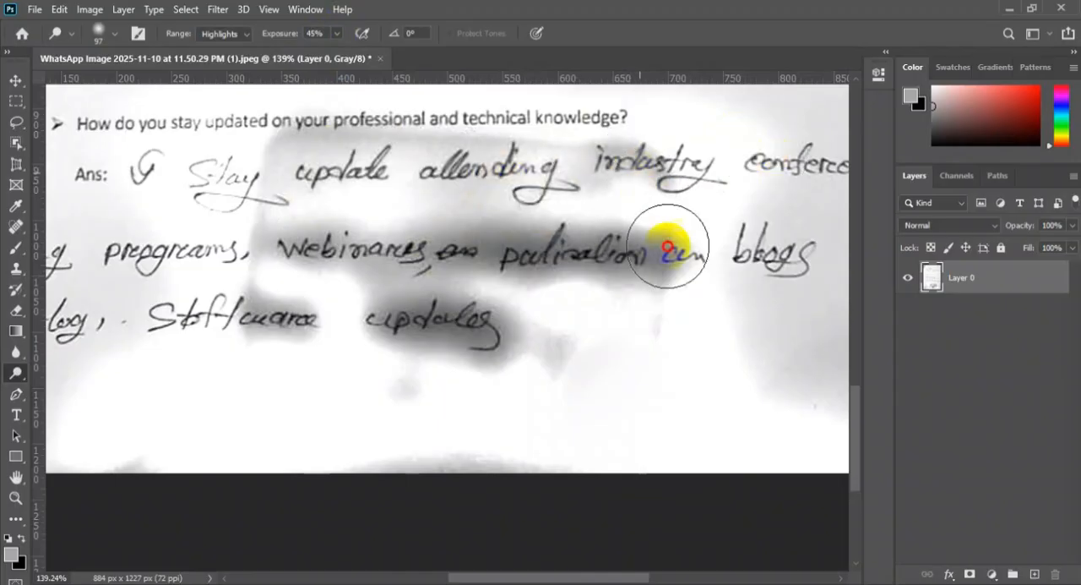
{"action": "left_click", "coordinate": [498, 255]}
{"action": "mouse_move", "coordinate": [499, 255]}
{"action": "left_mouse_down"}
{"action": "mouse_move", "coordinate": [472, 226]}
{"action": "mouse_move", "coordinate": [448, 272]}
{"action": "mouse_move", "coordinate": [399, 309]}
{"action": "mouse_move", "coordinate": [461, 356]}
{"action": "mouse_move", "coordinate": [495, 357]}
{"action": "mouse_move", "coordinate": [429, 327]}
{"action": "mouse_move", "coordinate": [433, 340]}
{"action": "mouse_move", "coordinate": [251, 301]}
{"action": "mouse_move", "coordinate": [286, 324]}
{"action": "mouse_move", "coordinate": [306, 224]}
{"action": "mouse_move", "coordinate": [277, 147]}
{"action": "mouse_move", "coordinate": [468, 156]}
{"action": "mouse_move", "coordinate": [284, 166]}
{"action": "mouse_move", "coordinate": [631, 147]}
{"action": "mouse_move", "coordinate": [550, 154]}
{"action": "mouse_move", "coordinate": [577, 161]}
{"action": "mouse_move", "coordinate": [447, 221]}
{"action": "mouse_move", "coordinate": [505, 226]}
{"action": "mouse_move", "coordinate": [504, 242]}
{"action": "mouse_move", "coordinate": [400, 290]}
{"action": "mouse_move", "coordinate": [464, 316]}
{"action": "mouse_move", "coordinate": [426, 322]}
{"action": "mouse_move", "coordinate": [505, 334]}
{"action": "mouse_move", "coordinate": [532, 362]}
{"action": "mouse_move", "coordinate": [625, 381]}
{"action": "mouse_move", "coordinate": [640, 272]}
{"action": "mouse_move", "coordinate": [577, 293]}
{"action": "mouse_move", "coordinate": [543, 284]}
{"action": "mouse_move", "coordinate": [667, 299]}
{"action": "mouse_move", "coordinate": [517, 237]}
{"action": "mouse_move", "coordinate": [533, 226]}
{"action": "mouse_move", "coordinate": [668, 230]}
{"action": "mouse_move", "coordinate": [612, 148]}
{"action": "mouse_move", "coordinate": [672, 171]}
{"action": "mouse_move", "coordinate": [337, 238]}
{"action": "mouse_move", "coordinate": [264, 225]}
{"action": "mouse_move", "coordinate": [380, 255]}
{"action": "mouse_move", "coordinate": [319, 236]}
{"action": "mouse_move", "coordinate": [294, 254]}
{"action": "mouse_move", "coordinate": [389, 310]}
{"action": "mouse_move", "coordinate": [508, 327]}
{"action": "mouse_move", "coordinate": [352, 314]}
{"action": "mouse_move", "coordinate": [471, 316]}
{"action": "mouse_move", "coordinate": [403, 228]}
{"action": "mouse_move", "coordinate": [499, 245]}
{"action": "left_mouse_up"}
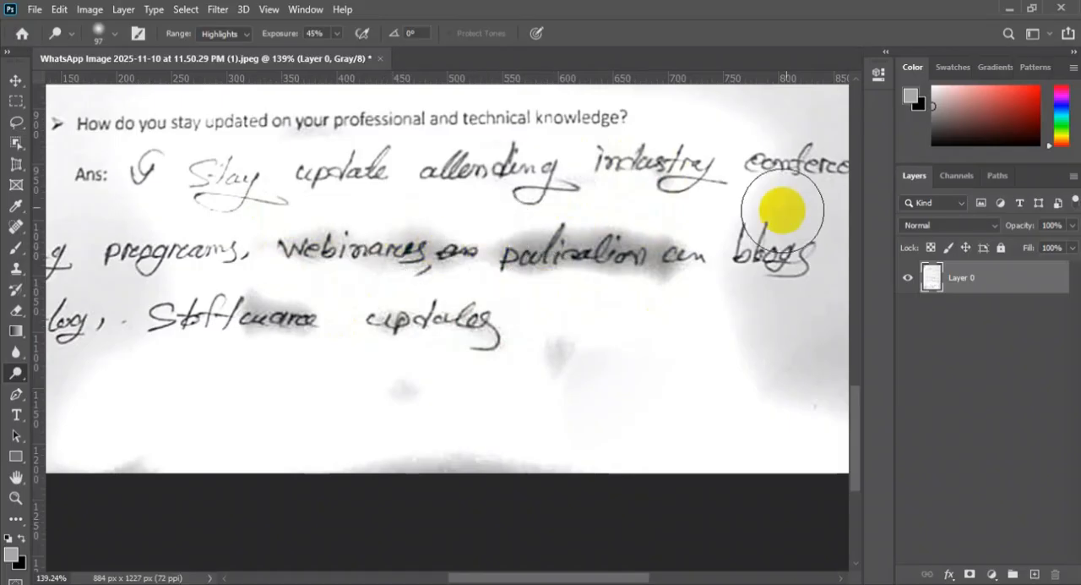
{"action": "mouse_move", "coordinate": [667, 258]}
{"action": "left_mouse_down"}
{"action": "mouse_move", "coordinate": [431, 257]}
{"action": "mouse_move", "coordinate": [267, 324]}
{"action": "mouse_move", "coordinate": [382, 234]}
{"action": "mouse_move", "coordinate": [280, 256]}
{"action": "mouse_move", "coordinate": [538, 238]}
{"action": "mouse_move", "coordinate": [538, 251]}
{"action": "mouse_move", "coordinate": [561, 256]}
{"action": "mouse_move", "coordinate": [642, 246]}
{"action": "mouse_move", "coordinate": [603, 267]}
{"action": "mouse_move", "coordinate": [615, 256]}
{"action": "mouse_move", "coordinate": [746, 346]}
{"action": "left_mouse_up"}
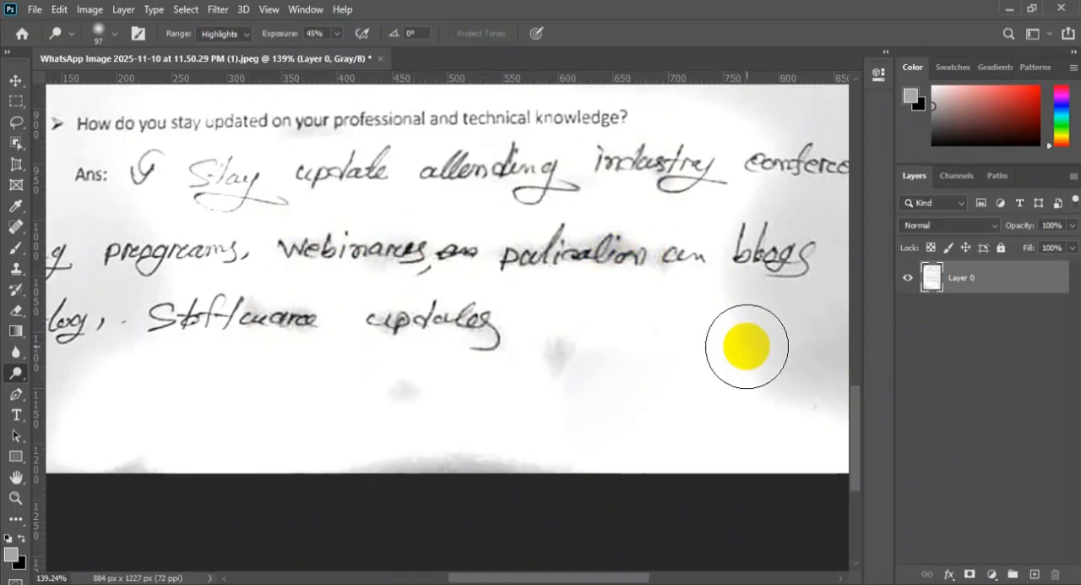
{"action": "scroll", "coordinate": [747, 347], "scroll_direction": "down", "scroll_amount": 5}
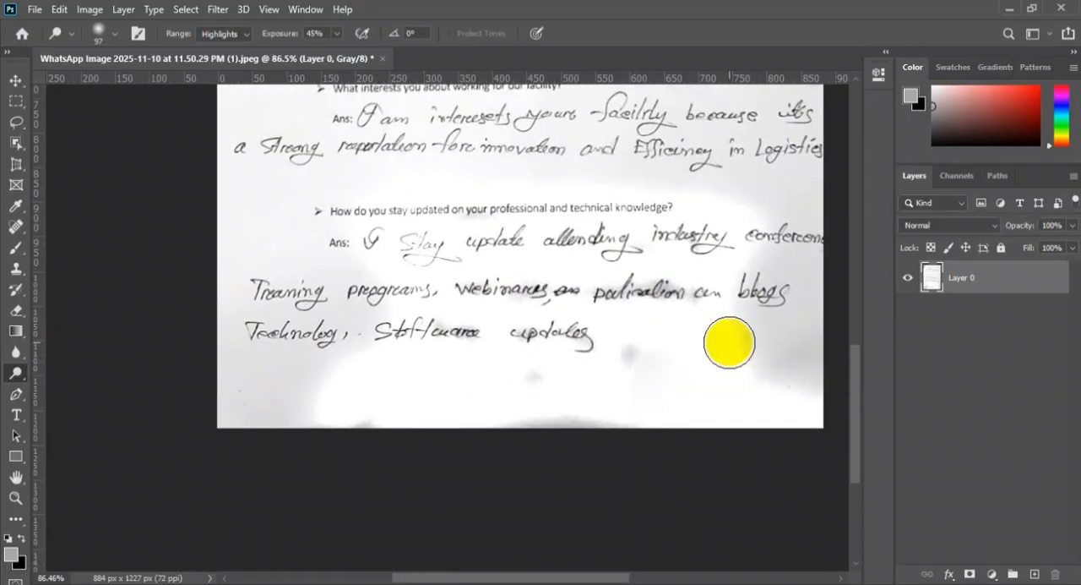
Examine the whole page, from the lightened last lines up to the heading, for remaining shadows and faint handwriting
{"action": "scroll", "coordinate": [729, 345], "scroll_direction": "up", "scroll_amount": 1}
{"action": "scroll", "coordinate": [725, 355], "scroll_direction": "down", "scroll_amount": 3}
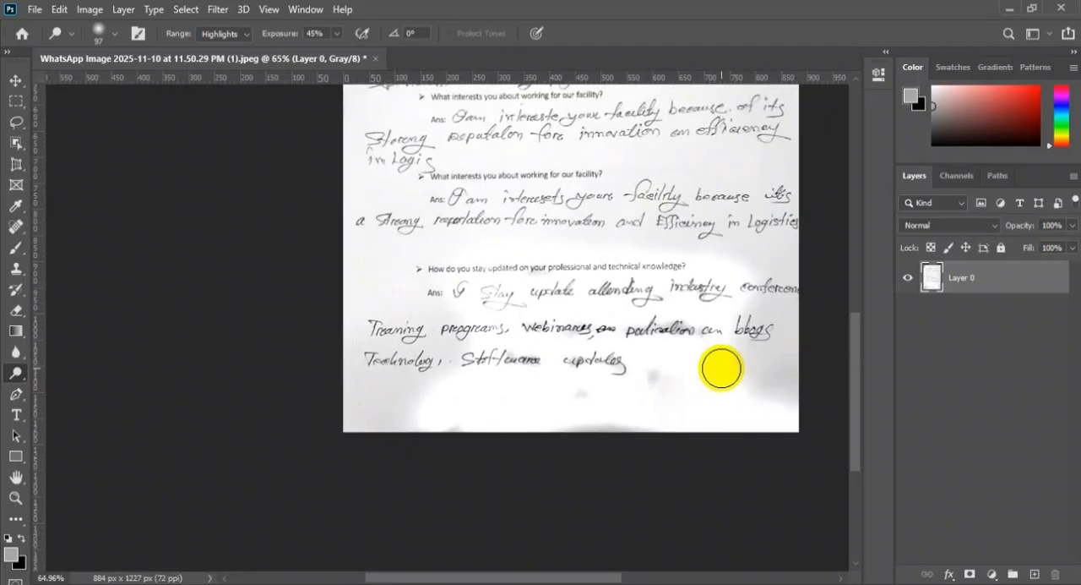
{"action": "scroll", "coordinate": [803, 377], "scroll_direction": "down", "scroll_amount": 2}
{"action": "scroll", "coordinate": [763, 382], "scroll_direction": "down", "scroll_amount": 1}
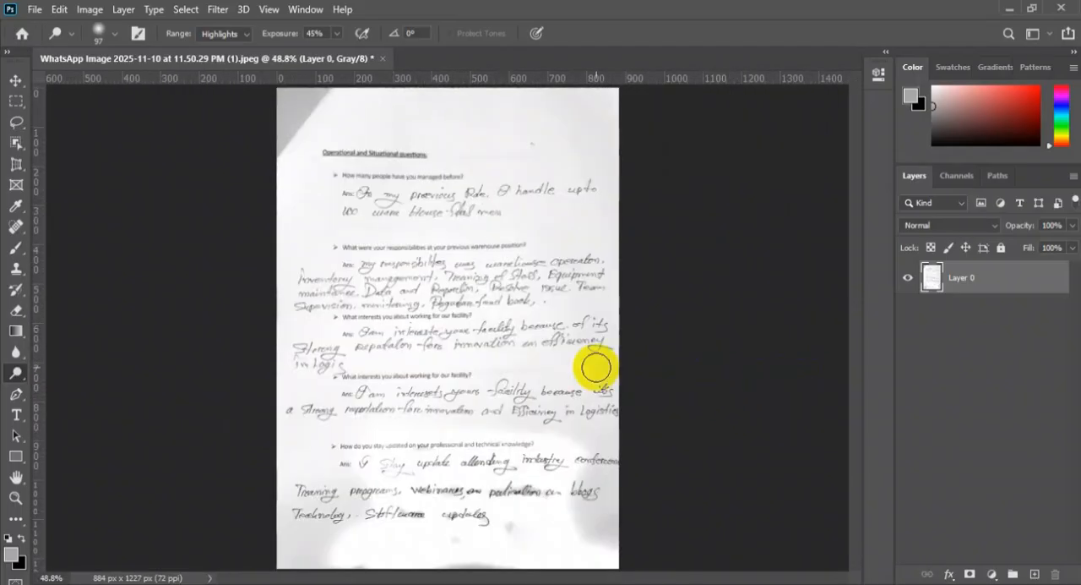
{"action": "scroll", "coordinate": [553, 382], "scroll_direction": "up", "scroll_amount": 1}
{"action": "scroll", "coordinate": [554, 379], "scroll_direction": "up", "scroll_amount": 1}
{"action": "scroll", "coordinate": [556, 365], "scroll_direction": "down", "scroll_amount": 2}
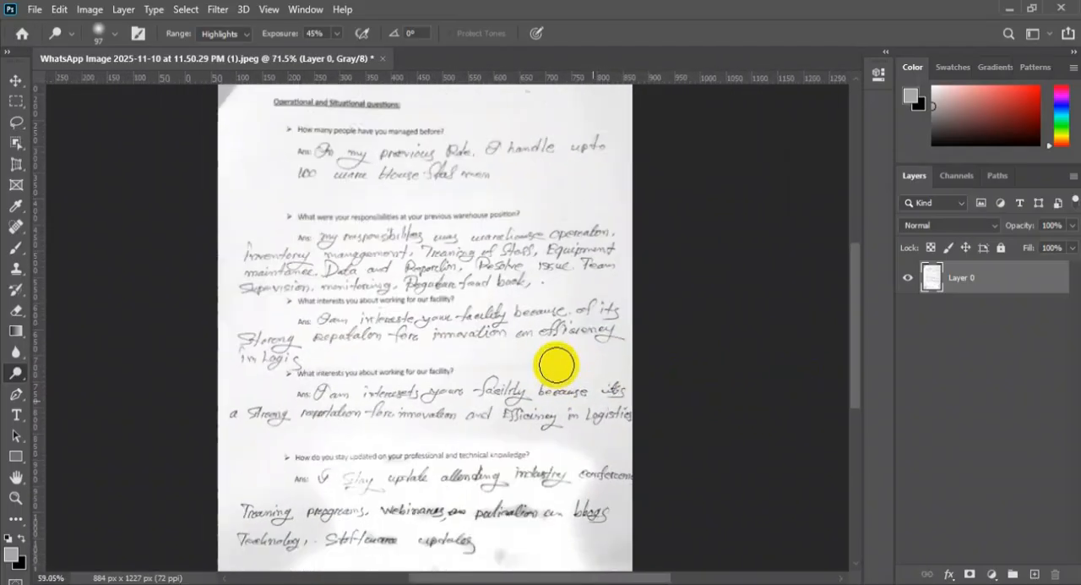
{"action": "left_click_drag", "start_coordinate": [489, 325], "coordinate": [459, 323]}
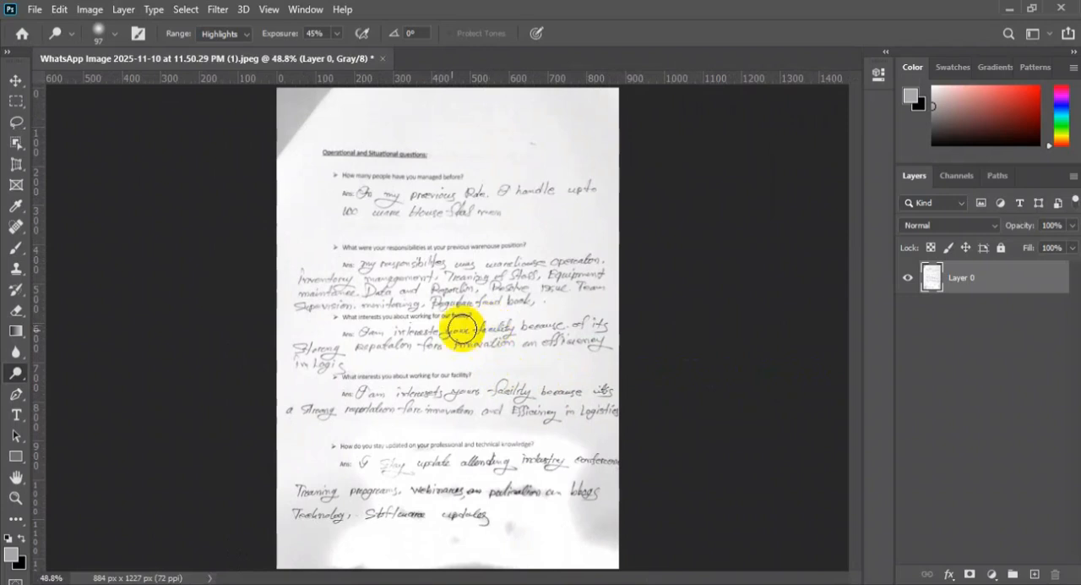
Darken the text with a Levels adjustment, raising the black input level to 125
{"action": "left_click", "coordinate": [88, 10]}
{"action": "left_click", "coordinate": [135, 51]}
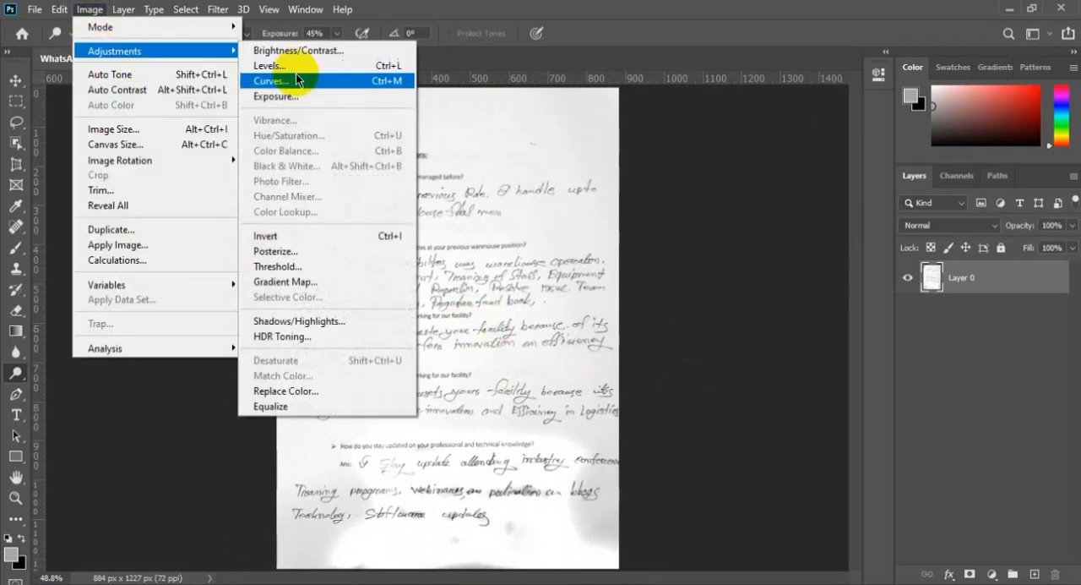
{"action": "left_click", "coordinate": [375, 65]}
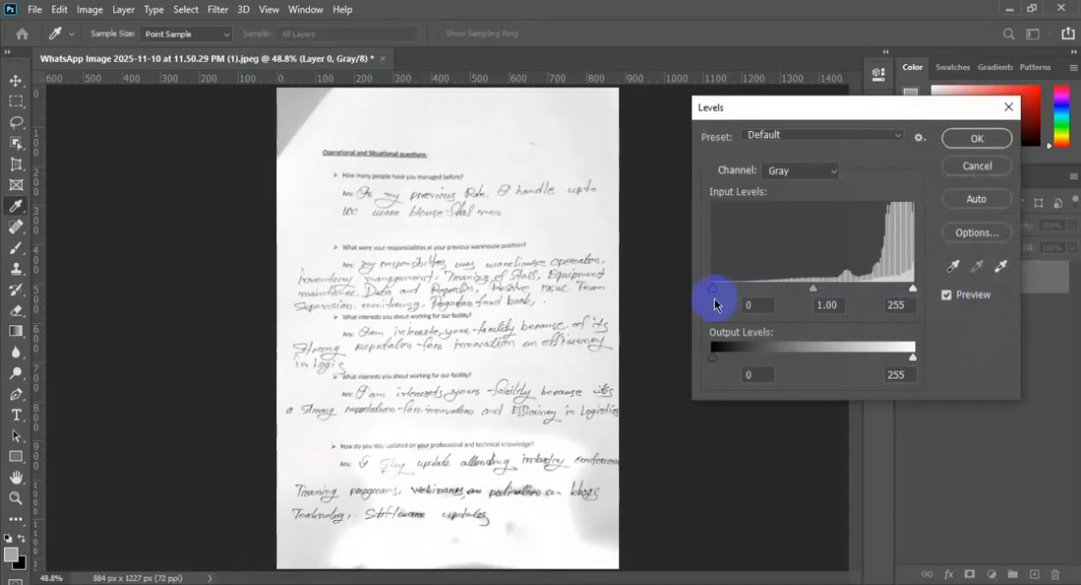
{"action": "left_click_drag", "start_coordinate": [715, 288], "coordinate": [719, 289]}
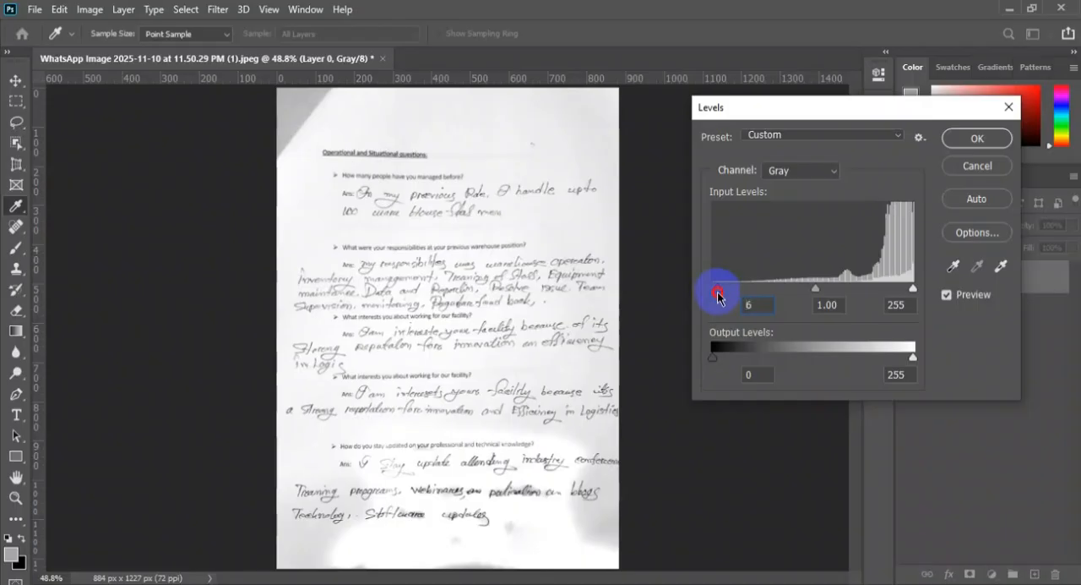
{"action": "left_click_drag", "start_coordinate": [729, 296], "coordinate": [803, 305]}
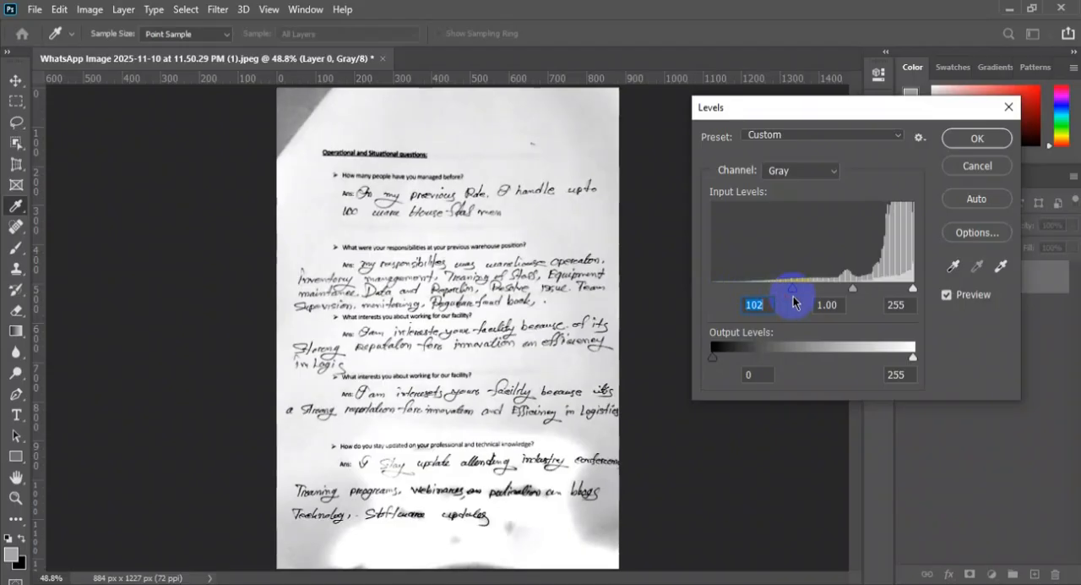
{"action": "mouse_move", "coordinate": [793, 289]}
{"action": "left_mouse_down"}
{"action": "mouse_move", "coordinate": [811, 296]}
{"action": "mouse_move", "coordinate": [804, 301]}
{"action": "left_mouse_up"}
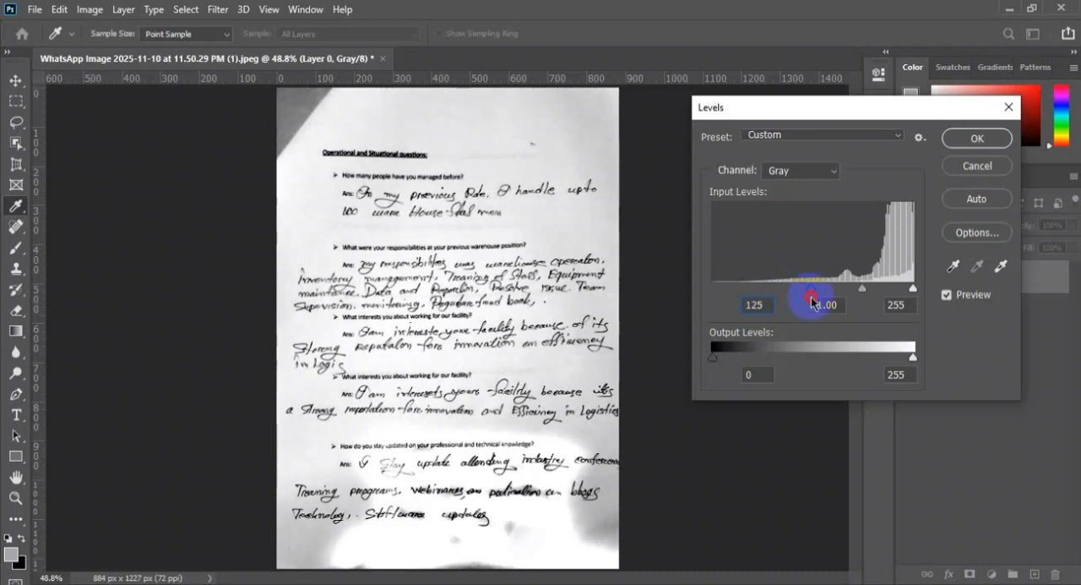
{"action": "key", "text": "o"}
{"action": "left_click", "coordinate": [966, 141]}
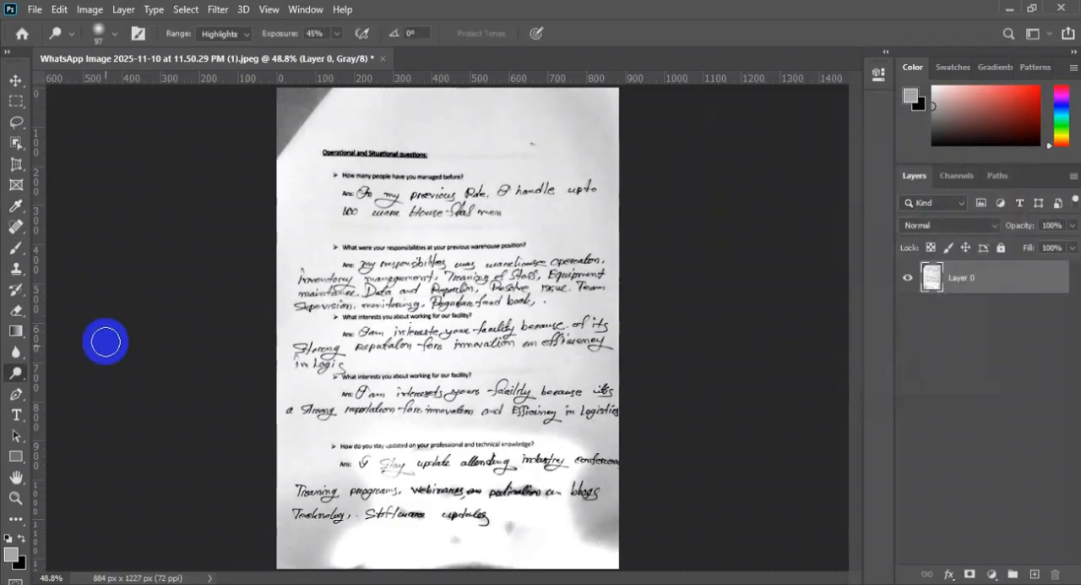
Set the Dodge tool's exposure to 31% and its brush size to 432 px
{"action": "right_click", "coordinate": [17, 372]}
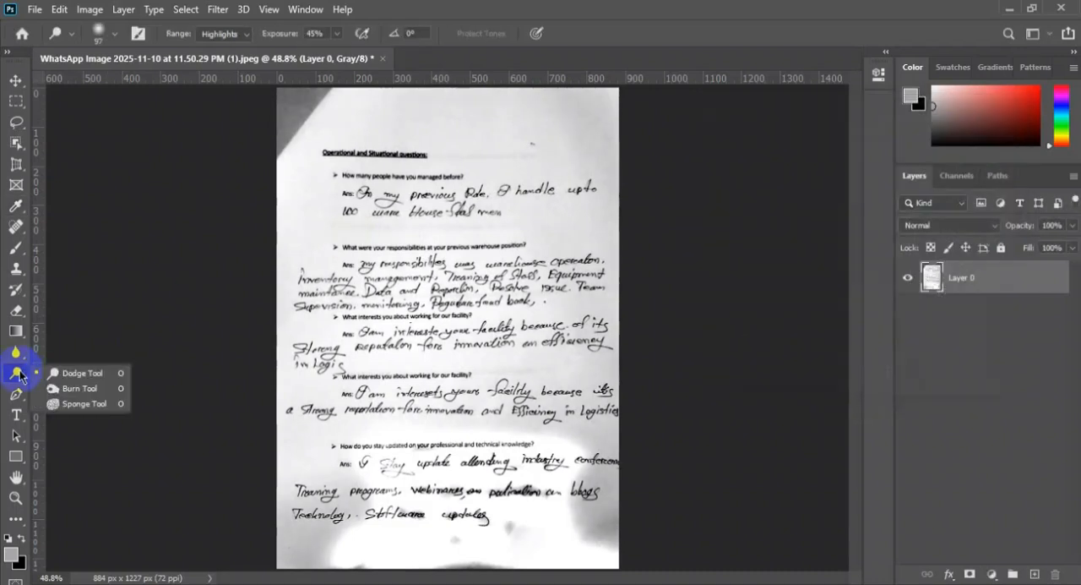
{"action": "left_click", "coordinate": [76, 373]}
{"action": "left_click", "coordinate": [338, 34]}
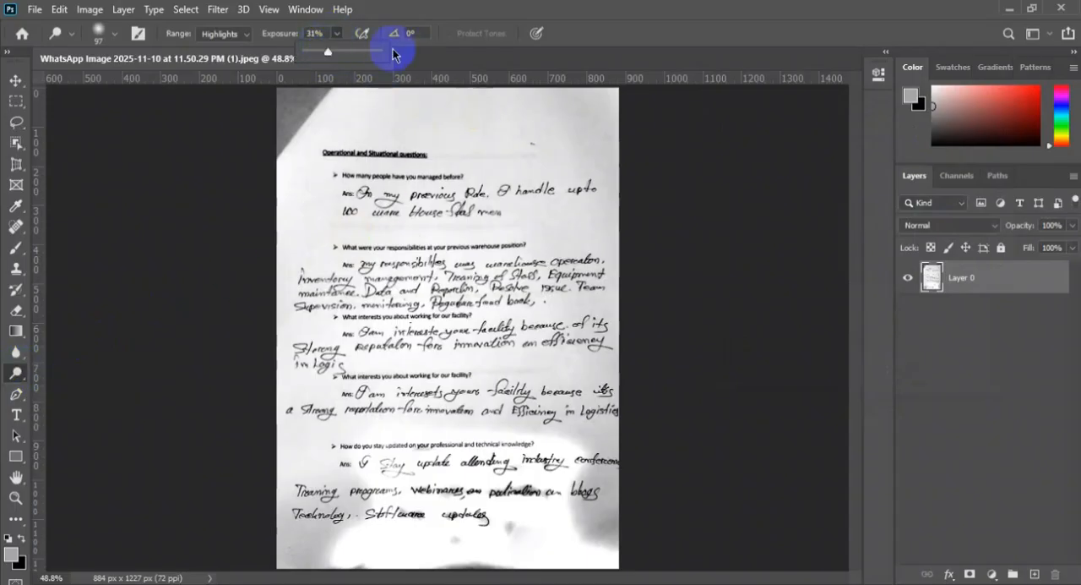
{"action": "right_click", "coordinate": [680, 154]}
{"action": "left_click", "coordinate": [535, 132]}
{"action": "right_click", "coordinate": [535, 131]}
{"action": "left_click_drag", "start_coordinate": [629, 171], "coordinate": [707, 170]}
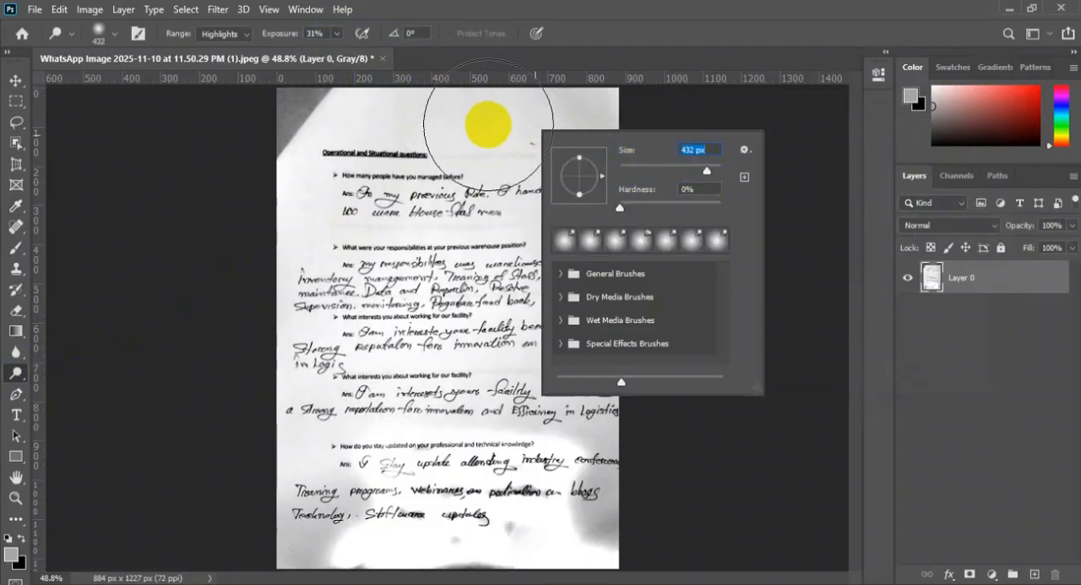
{"action": "left_click", "coordinate": [580, 120]}
Dodge the gray paper background across the whole page, from the heading area down to the last handwritten lines
{"action": "left_click_drag", "start_coordinate": [327, 114], "coordinate": [617, 129]}
{"action": "mouse_move", "coordinate": [507, 109]}
{"action": "left_mouse_down"}
{"action": "mouse_move", "coordinate": [613, 177]}
{"action": "mouse_move", "coordinate": [577, 325]}
{"action": "mouse_move", "coordinate": [453, 123]}
{"action": "mouse_move", "coordinate": [354, 164]}
{"action": "mouse_move", "coordinate": [387, 181]}
{"action": "mouse_move", "coordinate": [314, 139]}
{"action": "left_mouse_up"}
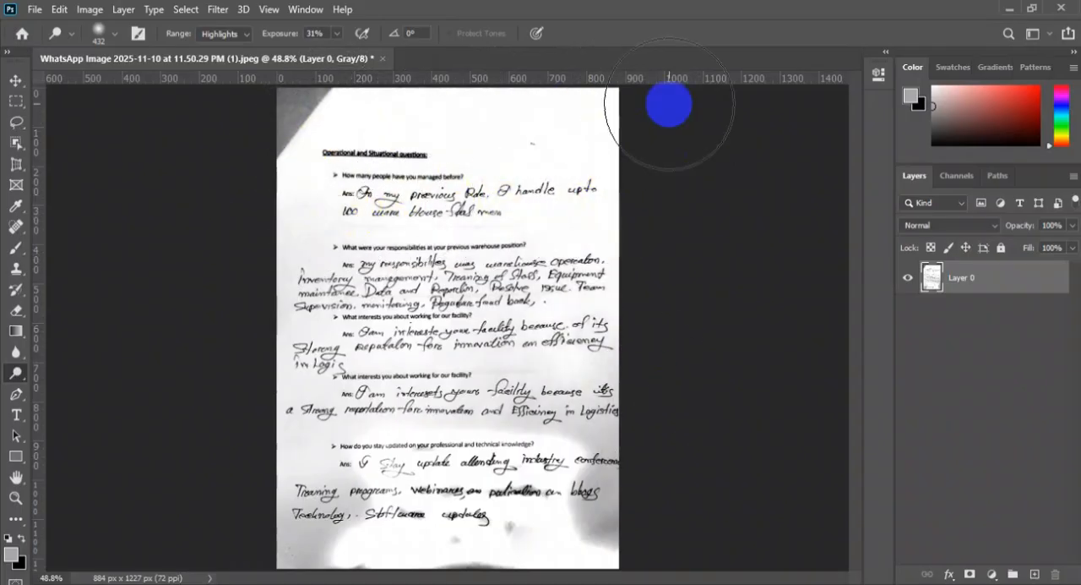
{"action": "mouse_move", "coordinate": [590, 448]}
{"action": "left_mouse_down"}
{"action": "mouse_move", "coordinate": [597, 521]}
{"action": "mouse_move", "coordinate": [614, 523]}
{"action": "mouse_move", "coordinate": [618, 499]}
{"action": "mouse_move", "coordinate": [354, 473]}
{"action": "mouse_move", "coordinate": [301, 512]}
{"action": "mouse_move", "coordinate": [306, 525]}
{"action": "mouse_move", "coordinate": [478, 404]}
{"action": "mouse_move", "coordinate": [630, 439]}
{"action": "mouse_move", "coordinate": [362, 188]}
{"action": "mouse_move", "coordinate": [577, 294]}
{"action": "mouse_move", "coordinate": [501, 254]}
{"action": "left_mouse_up"}
{"action": "left_click", "coordinate": [279, 113]}
{"action": "mouse_move", "coordinate": [616, 531]}
{"action": "left_mouse_down"}
{"action": "mouse_move", "coordinate": [432, 525]}
{"action": "mouse_move", "coordinate": [309, 449]}
{"action": "mouse_move", "coordinate": [312, 170]}
{"action": "left_mouse_up"}
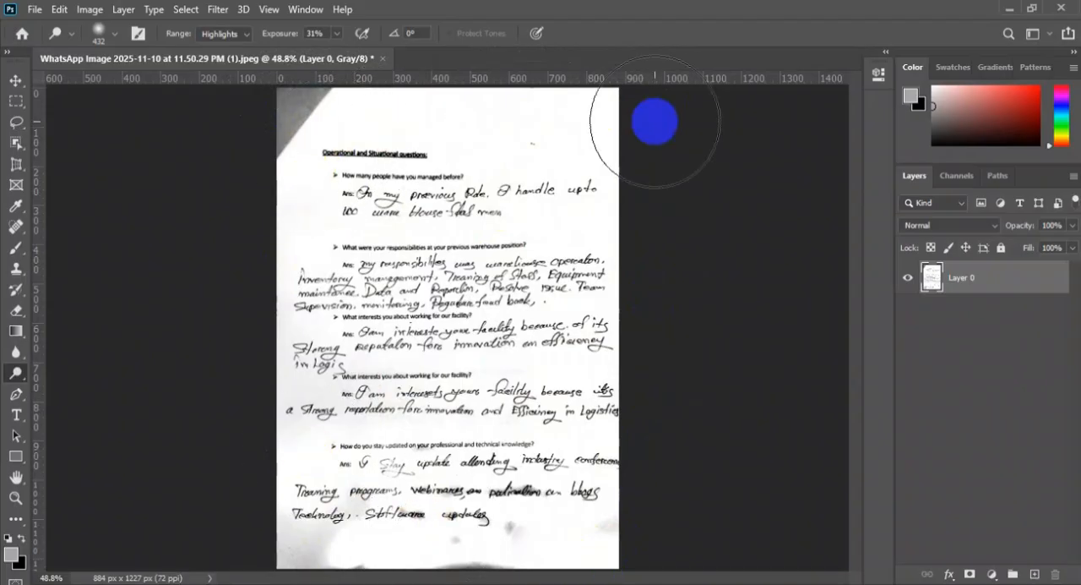
{"action": "left_click", "coordinate": [632, 554]}
{"action": "mouse_move", "coordinate": [387, 520]}
{"action": "left_mouse_down"}
{"action": "mouse_move", "coordinate": [289, 490]}
{"action": "mouse_move", "coordinate": [301, 186]}
{"action": "mouse_move", "coordinate": [278, 119]}
{"action": "left_mouse_up"}
{"action": "left_click", "coordinate": [11, 80]}
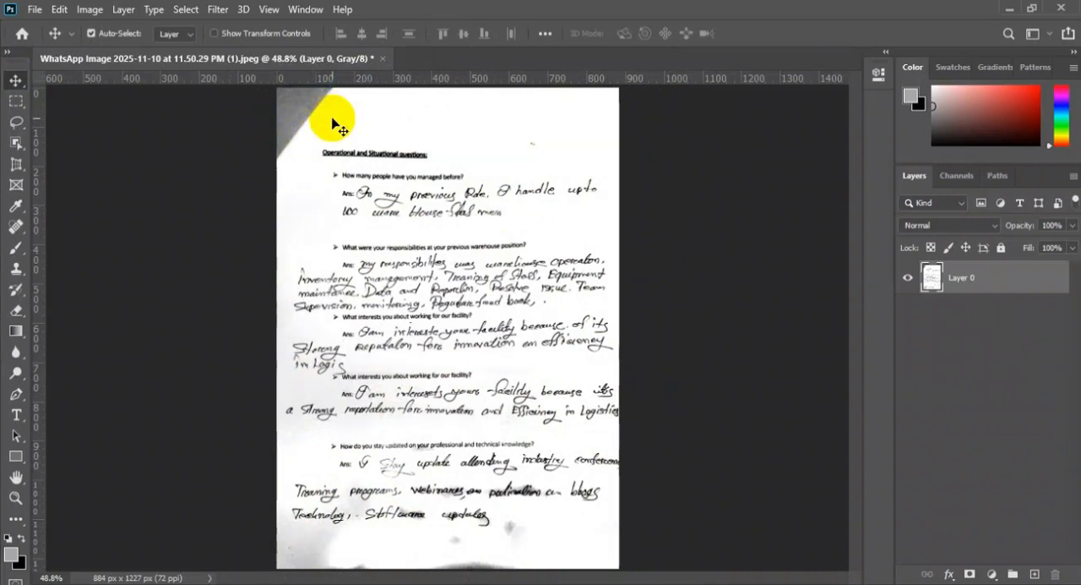
Outline the dark triangle at the page's upper-left corner with a closed Pen path and convert it to a selection with 0 px feather
{"action": "left_click", "coordinate": [15, 394]}
{"action": "left_click", "coordinate": [271, 177]}
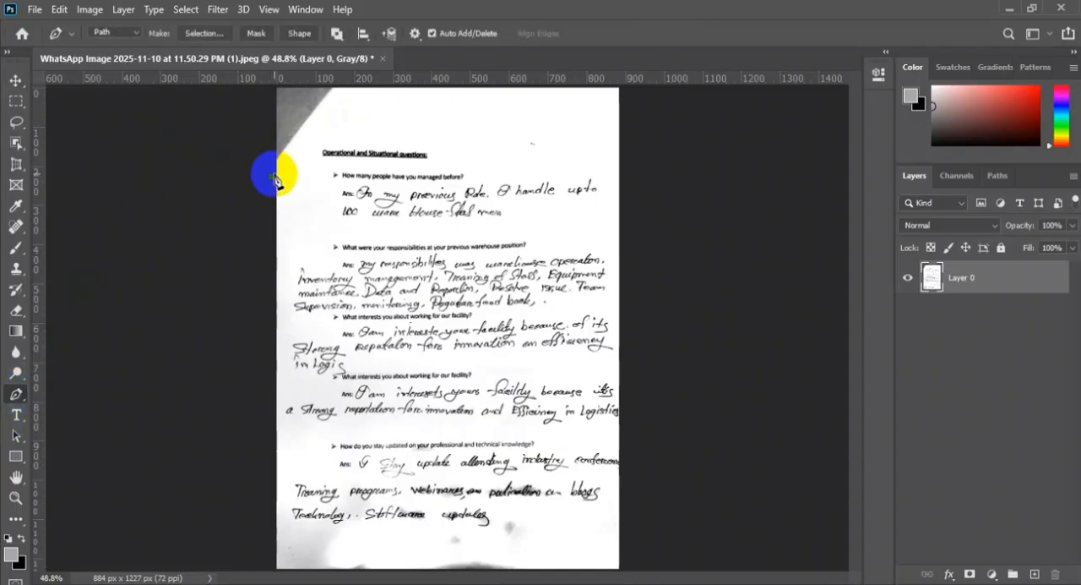
{"action": "left_click", "coordinate": [347, 87]}
{"action": "left_click", "coordinate": [248, 87]}
{"action": "left_click", "coordinate": [271, 177]}
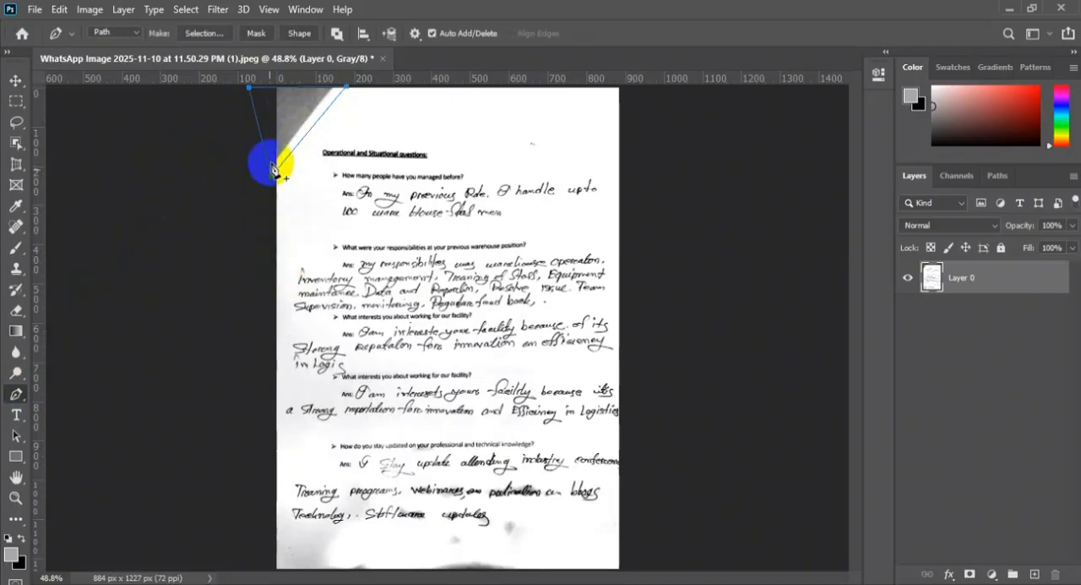
{"action": "right_click", "coordinate": [296, 124]}
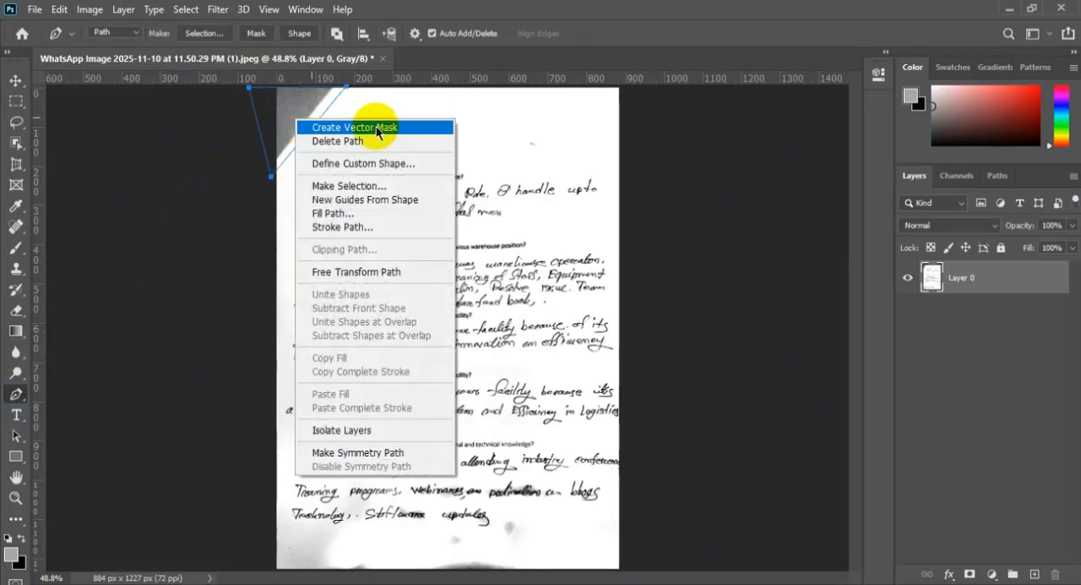
{"action": "left_click", "coordinate": [374, 187]}
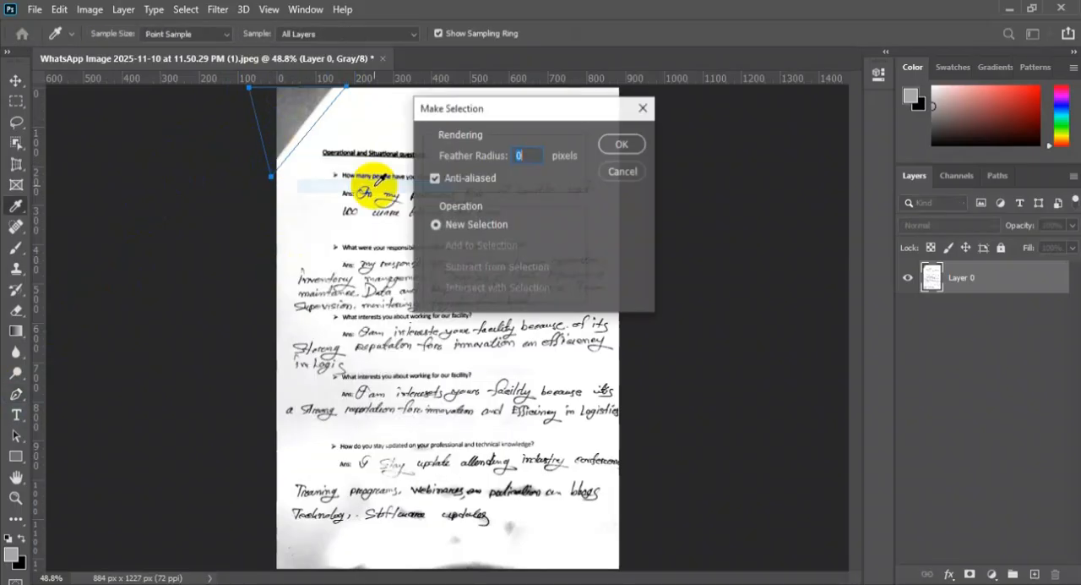
{"action": "left_click", "coordinate": [623, 146]}
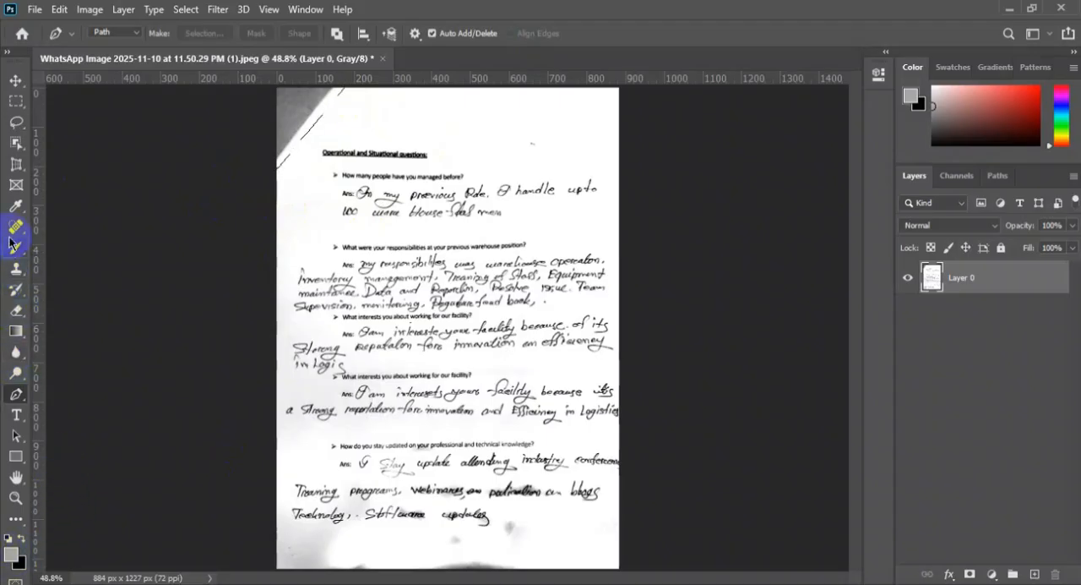
Sample the white paper beside the dark corner and fill the selection with that foreground color in Normal mode at 100% opacity
{"action": "left_click", "coordinate": [16, 207]}
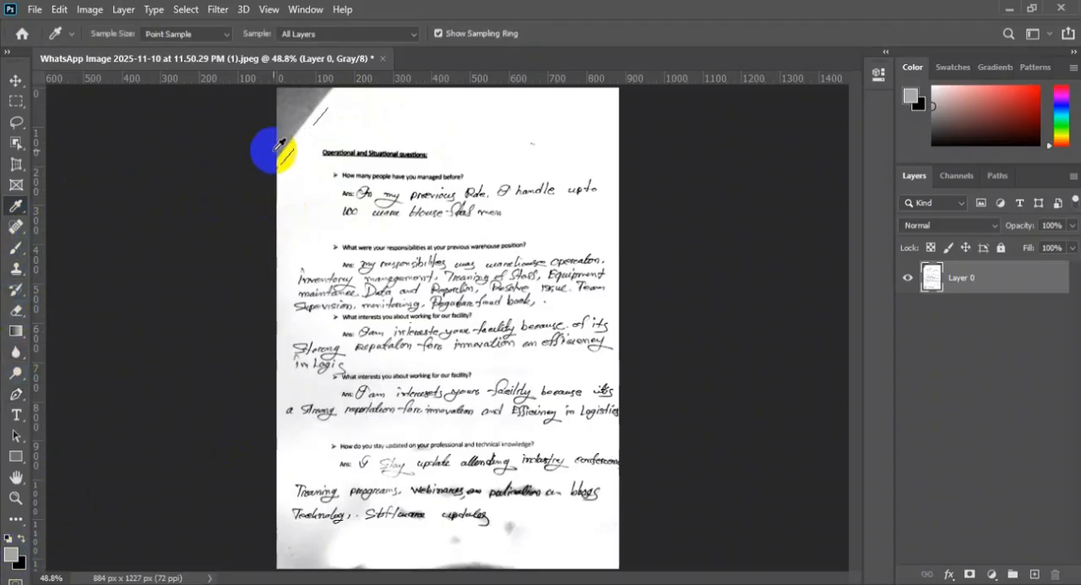
{"action": "left_click", "coordinate": [337, 105]}
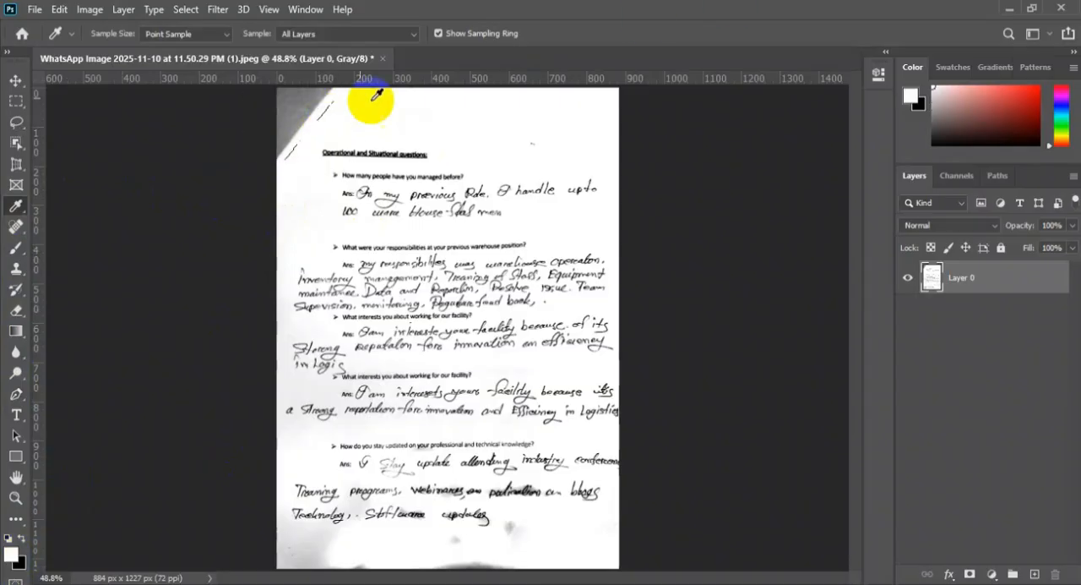
{"action": "left_click", "coordinate": [66, 9]}
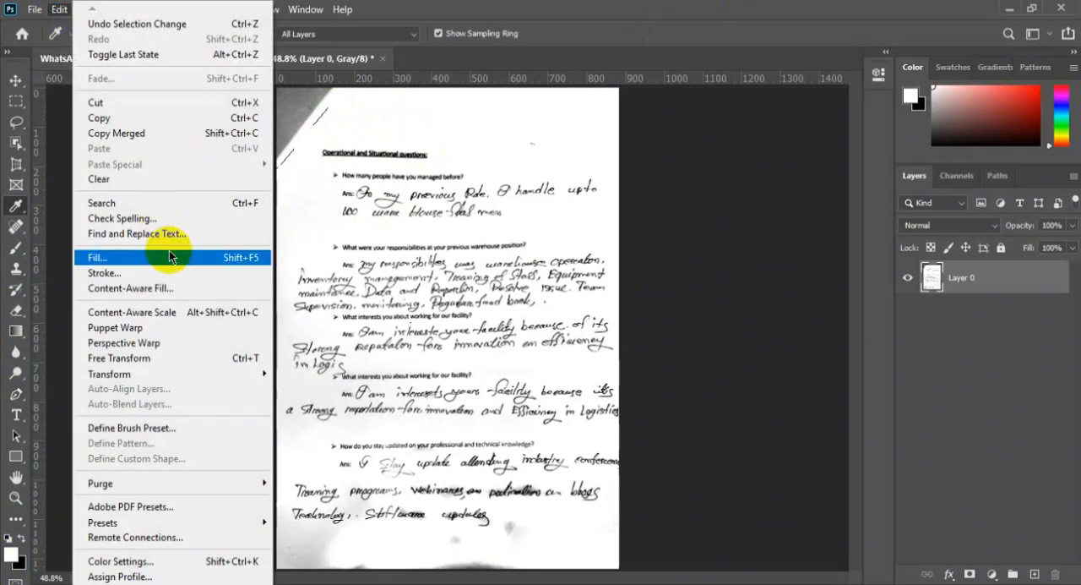
{"action": "left_click", "coordinate": [163, 264]}
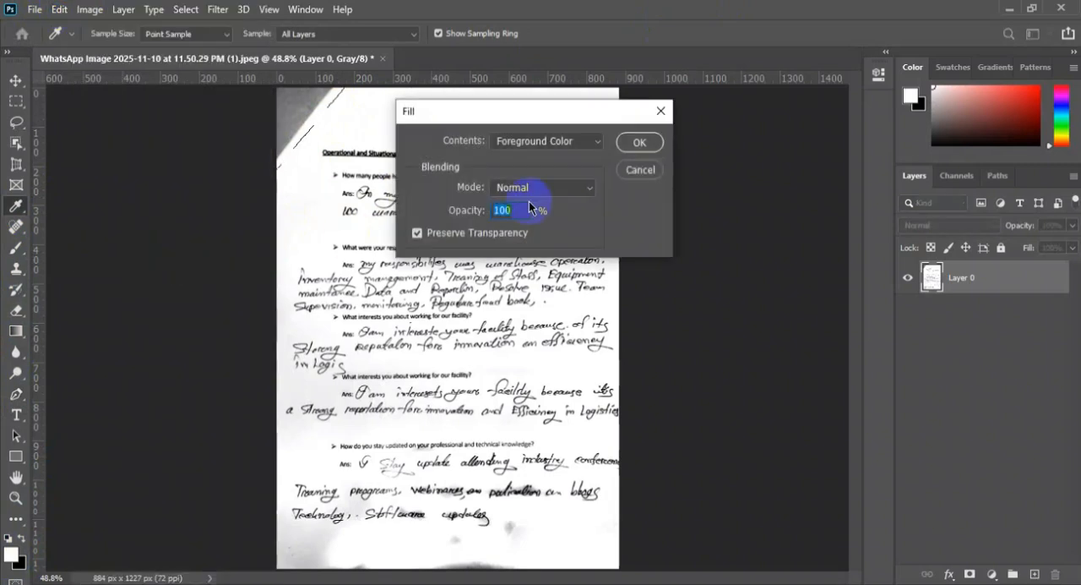
{"action": "left_click", "coordinate": [545, 144]}
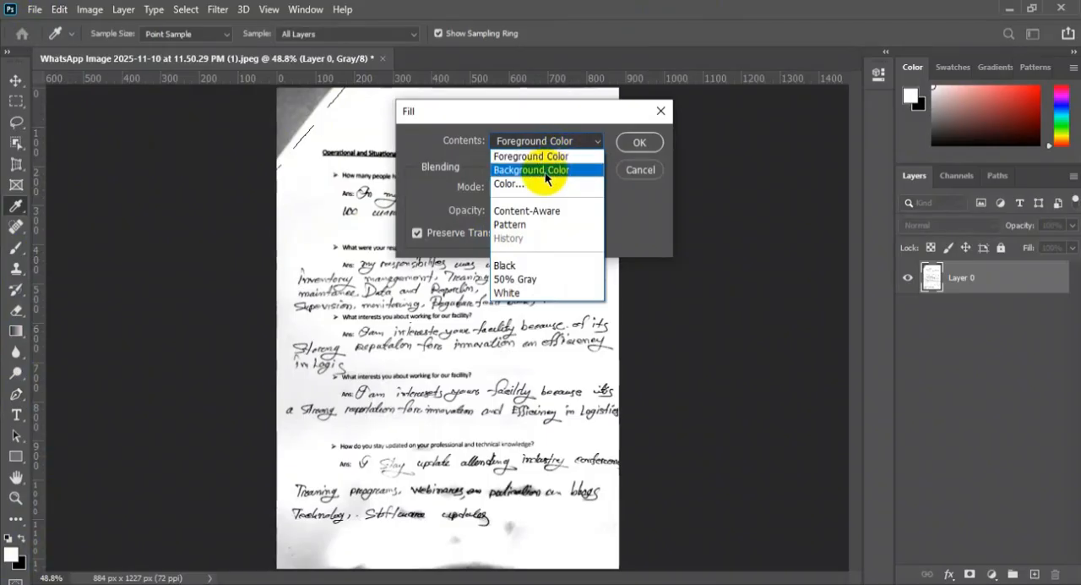
{"action": "left_click", "coordinate": [549, 161]}
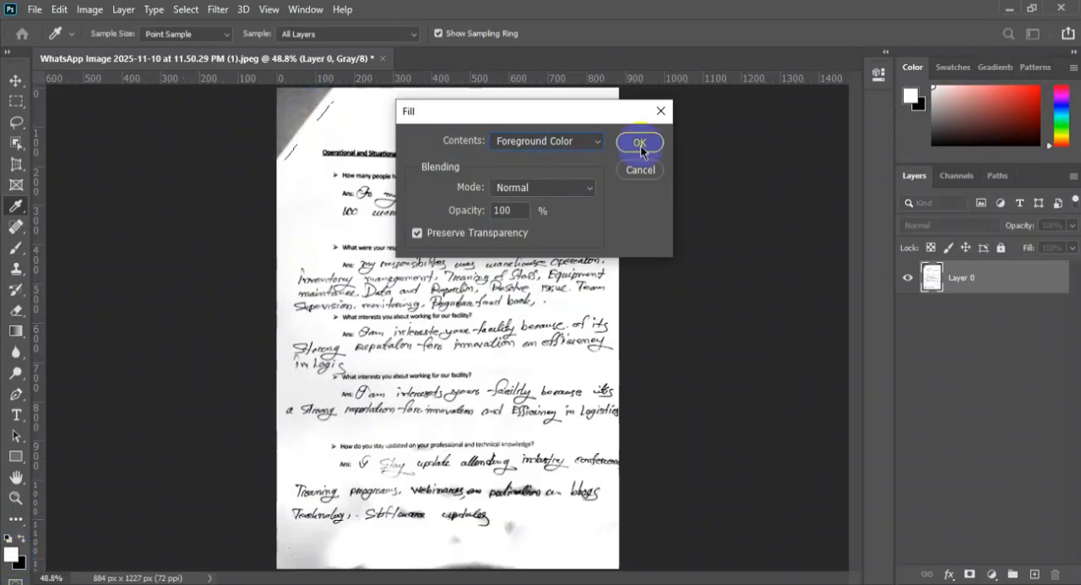
{"action": "left_click", "coordinate": [608, 149]}
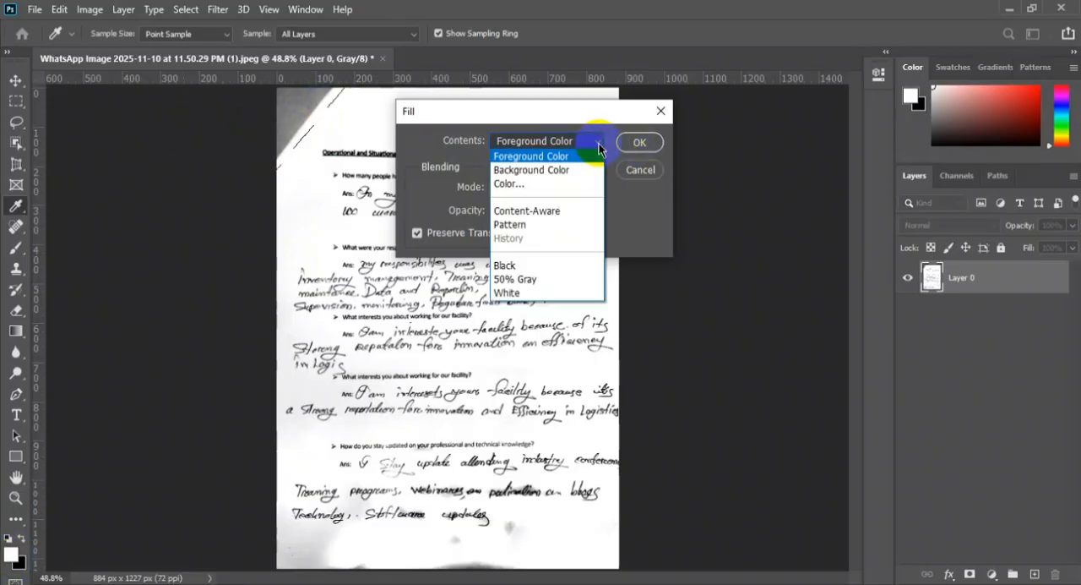
{"action": "left_click", "coordinate": [544, 169]}
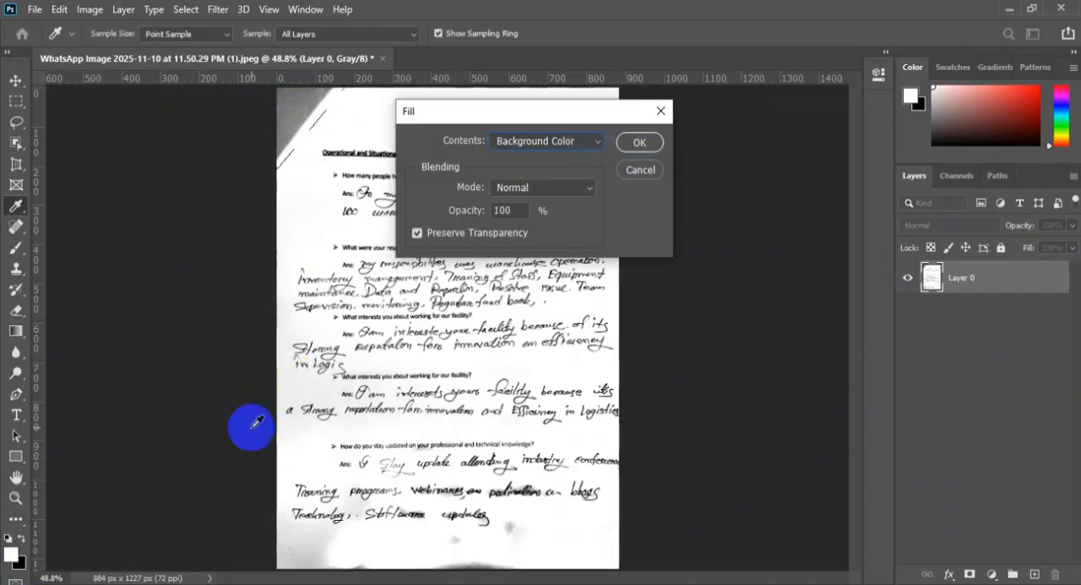
{"action": "left_click", "coordinate": [556, 141]}
{"action": "left_click", "coordinate": [534, 158]}
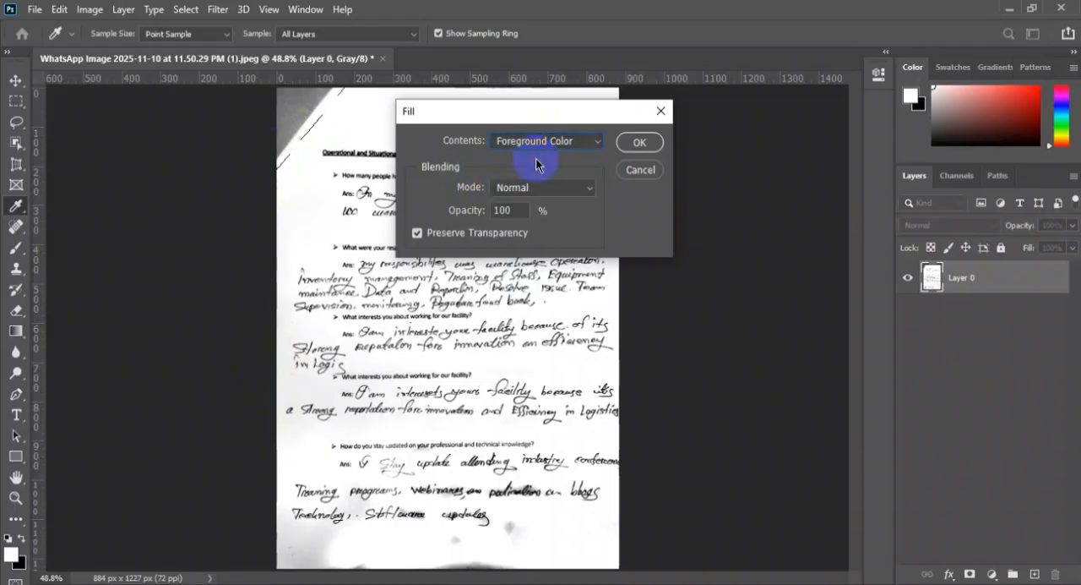
{"action": "left_click", "coordinate": [650, 142]}
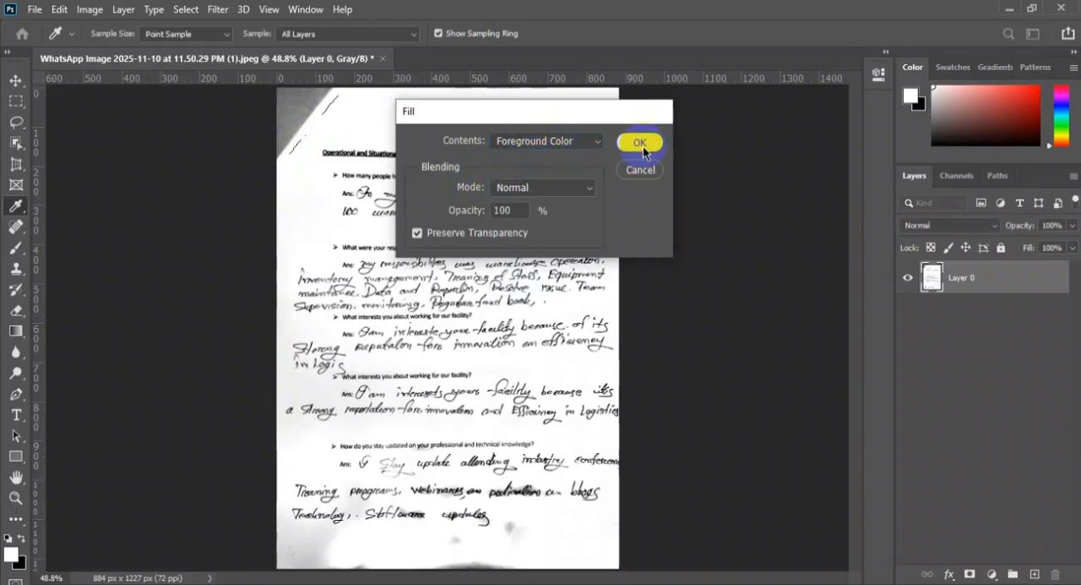